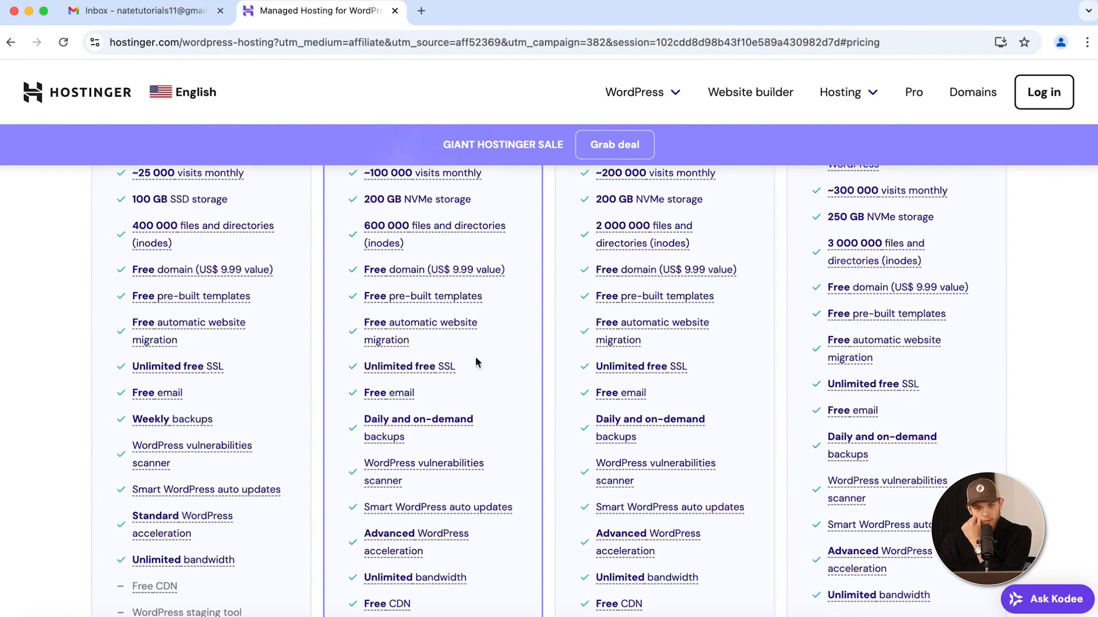
Compare the features and prices of the Premium, Business, Cloud Startup and Cloud Professional hosting plans
mouse_move(442, 275)
scroll(441, 275, "up", 8)
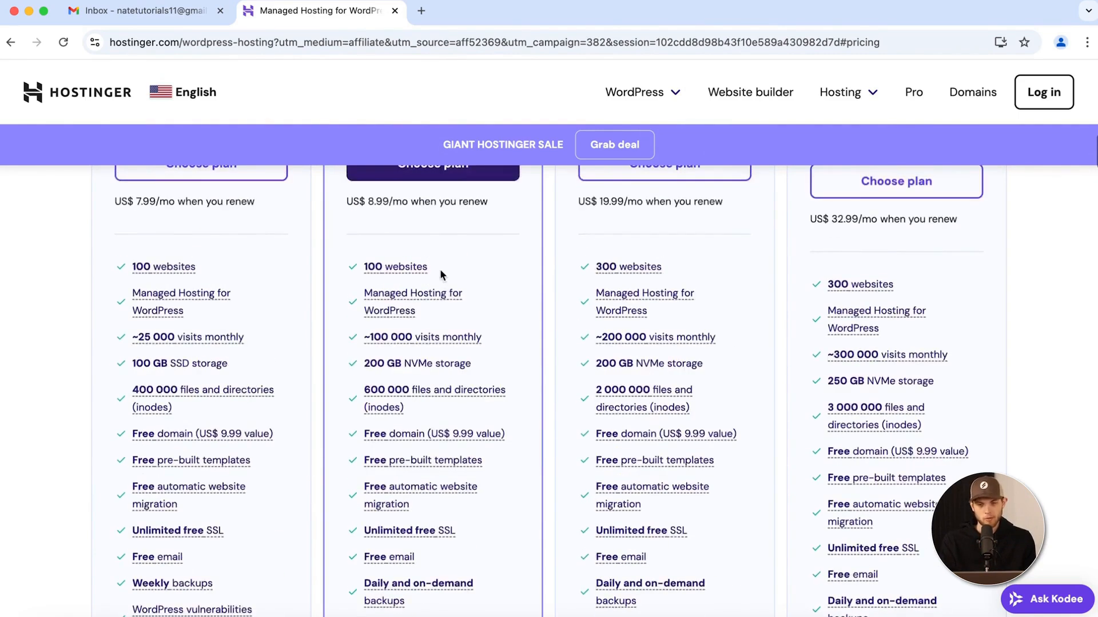
scroll(440, 274, "up", 1)
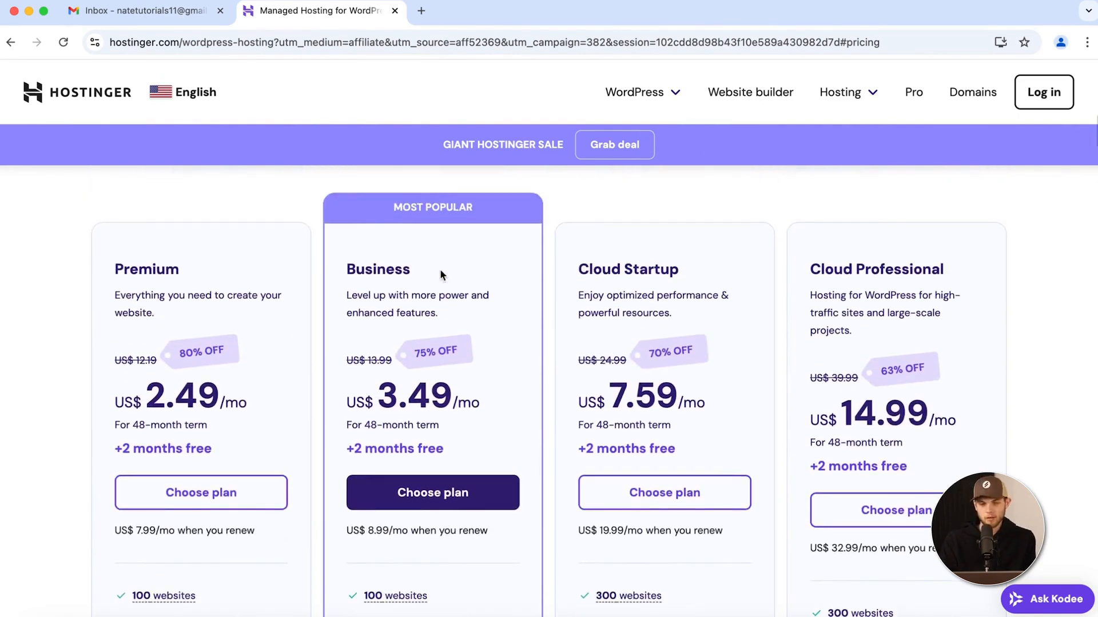
scroll(363, 255, "down", 1)
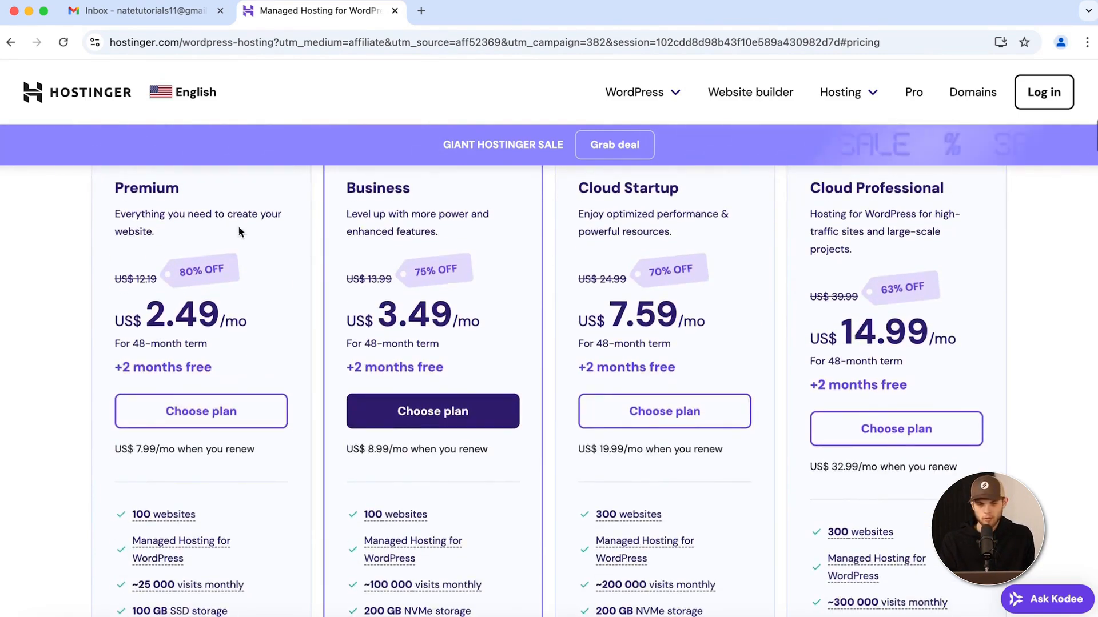
scroll(239, 229, "down", 3)
scroll(302, 461, "down", 2)
scroll(301, 457, "up", 5)
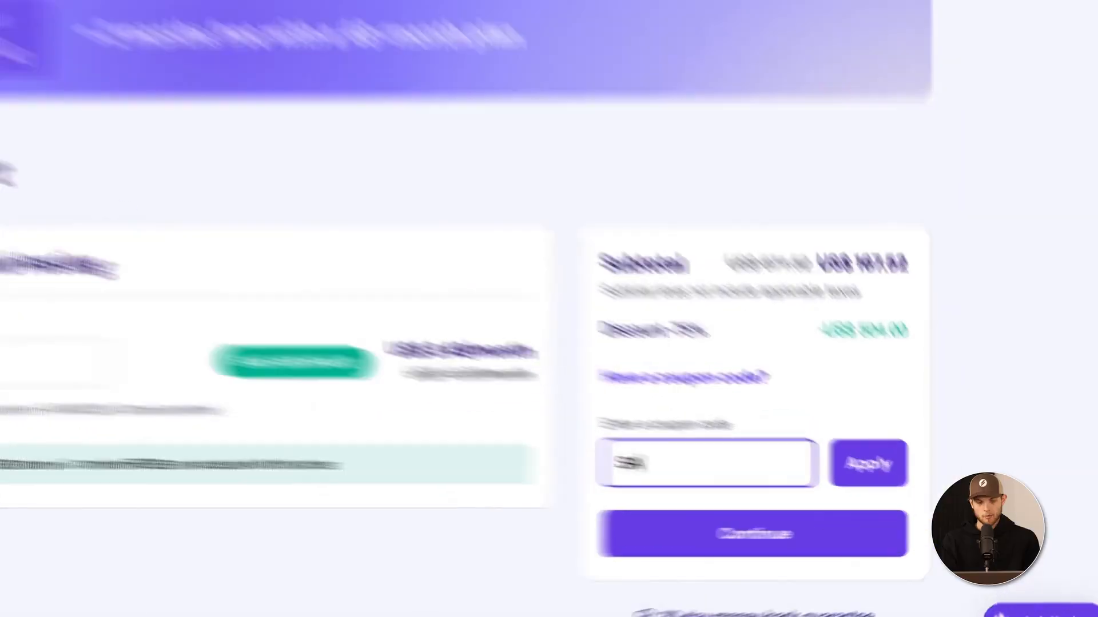
Apply the coupon code SANTREL10 to the Business Web Hosting cart
type("TREL10-")
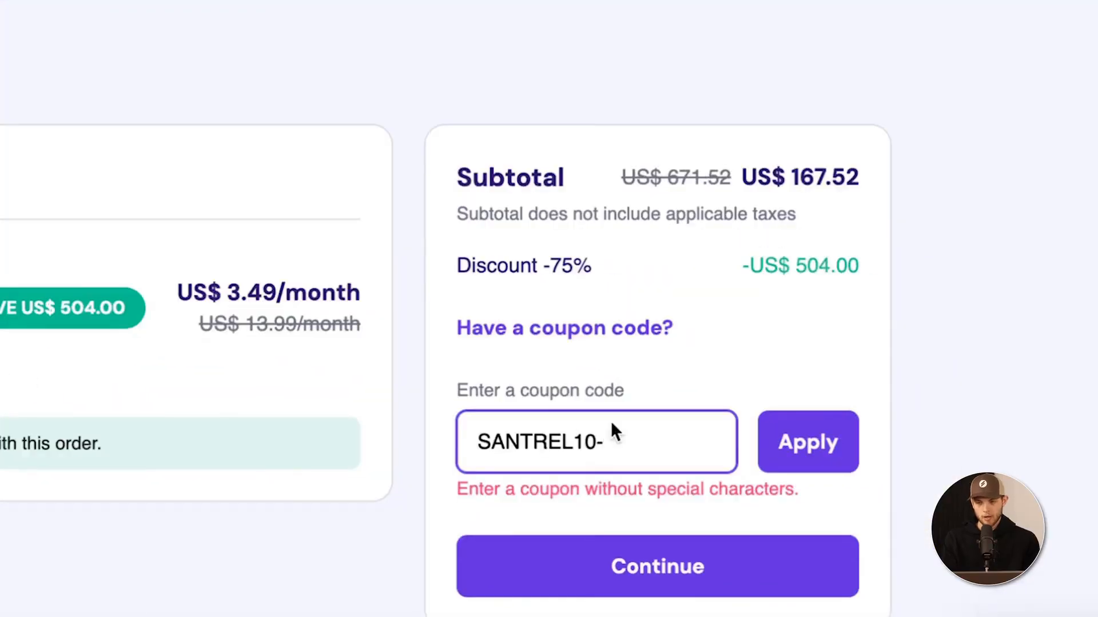
key("Return")
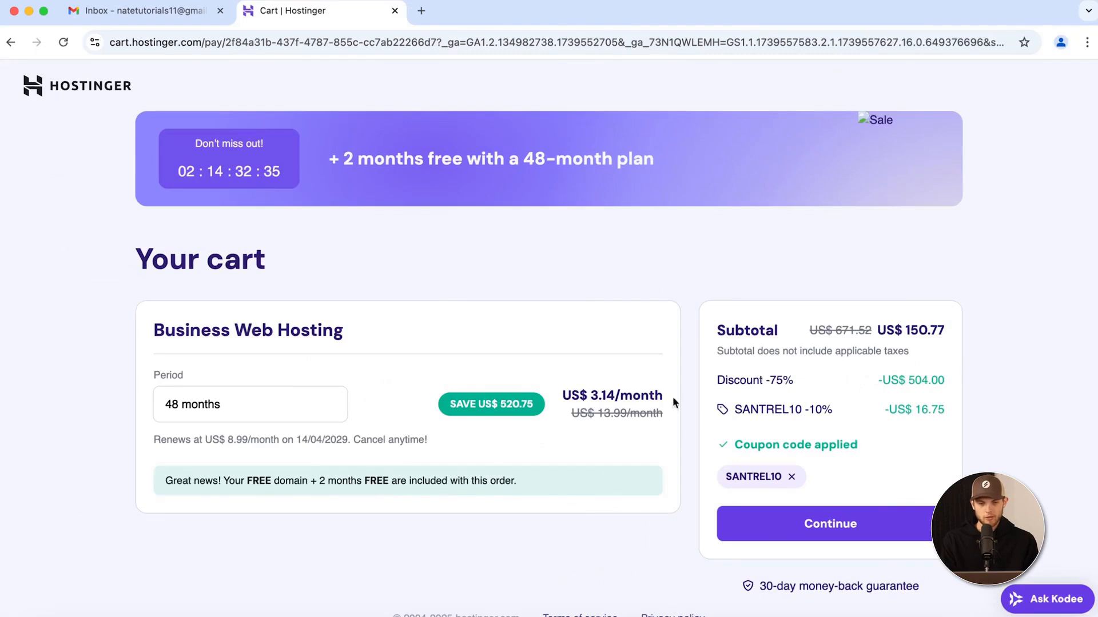
Try the 24-month period for Business Web Hosting and set it to 12 months
scroll(594, 410, "down", 1)
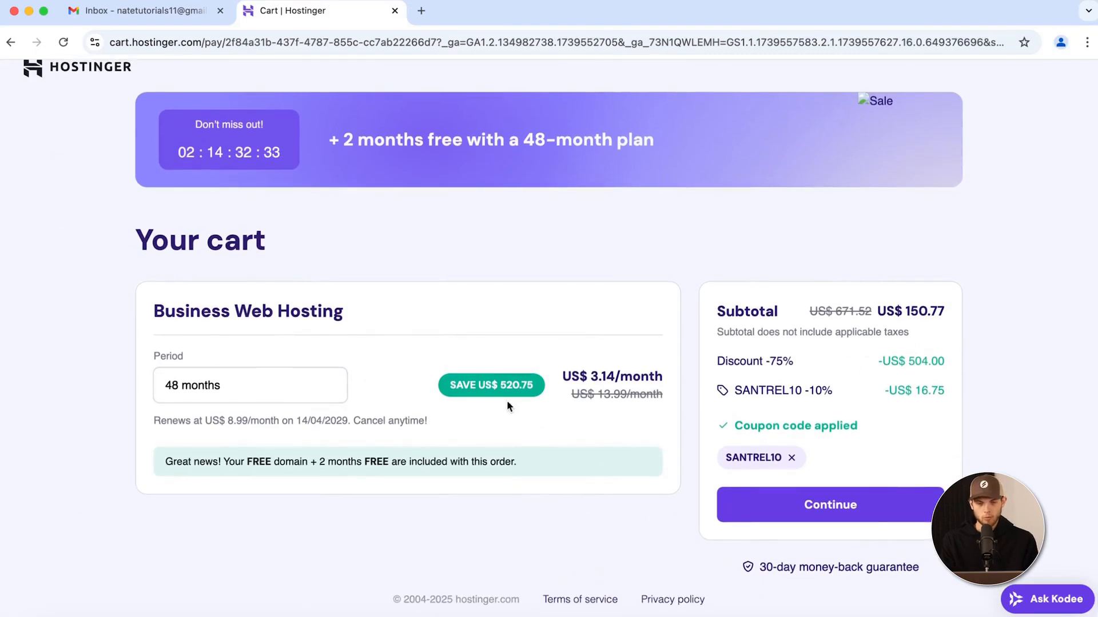
left_click(264, 388)
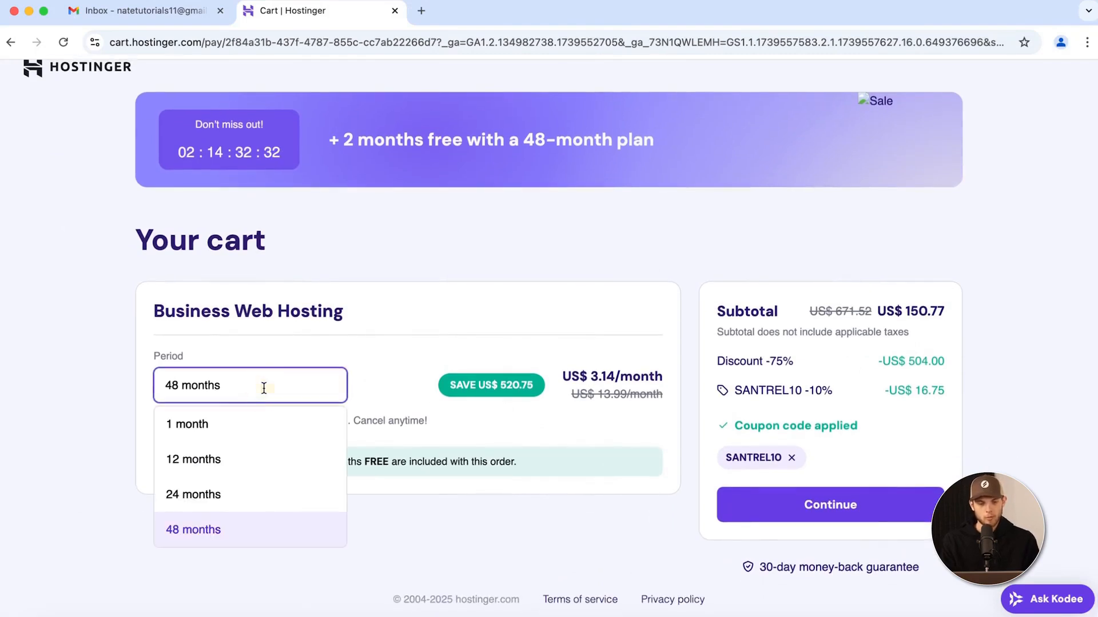
left_click(214, 503)
left_click(192, 405)
left_click(194, 438)
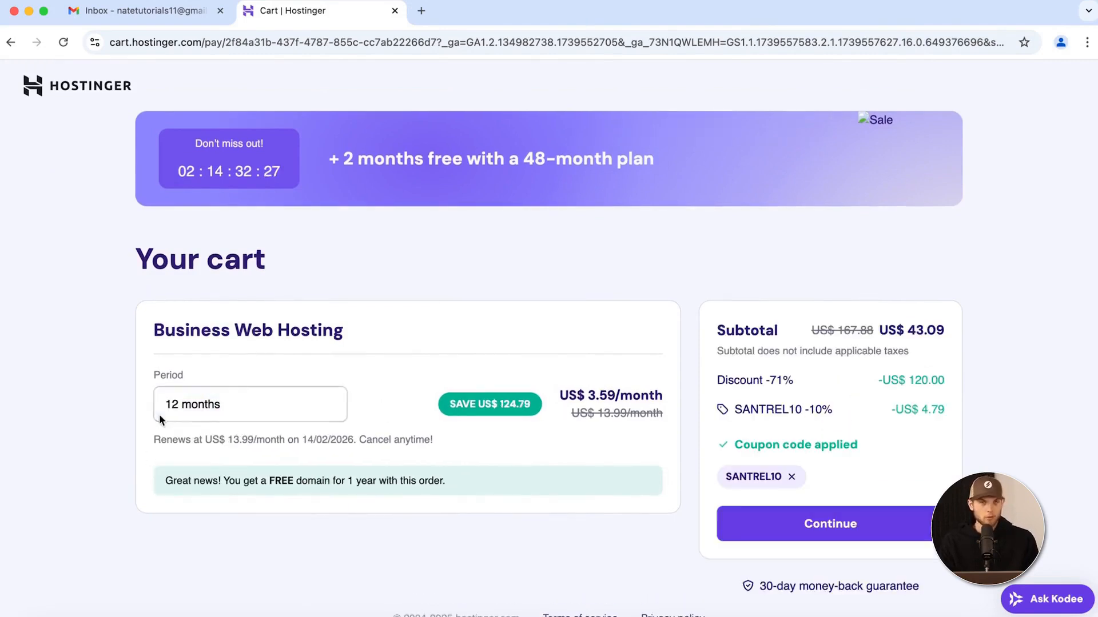
Try the 48-month period for the Business Web Hosting plan
left_click(258, 409)
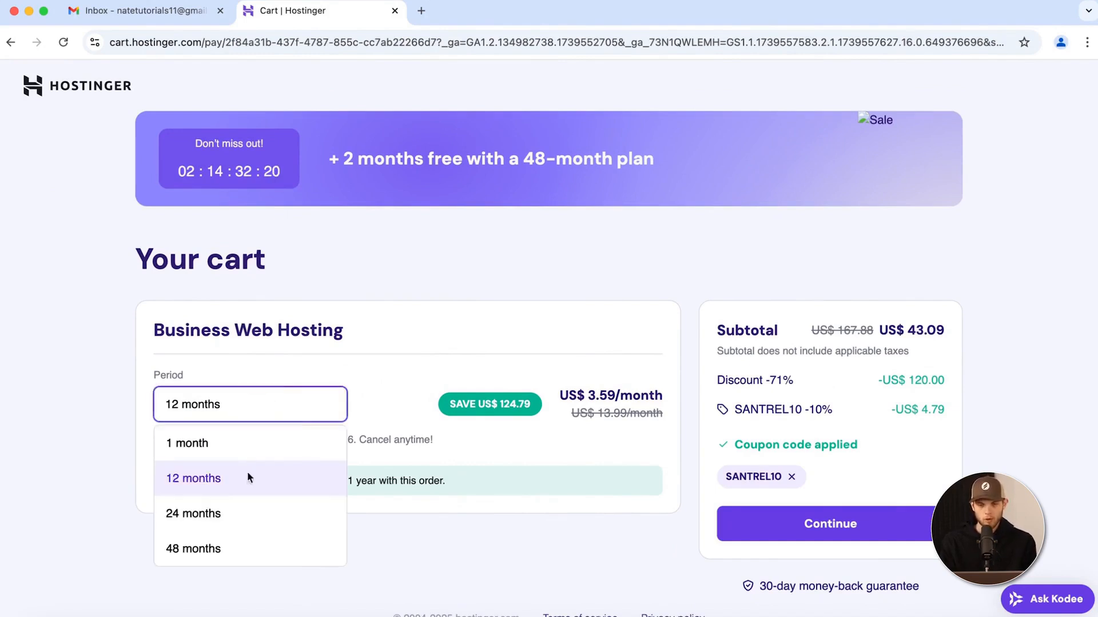
left_click(220, 546)
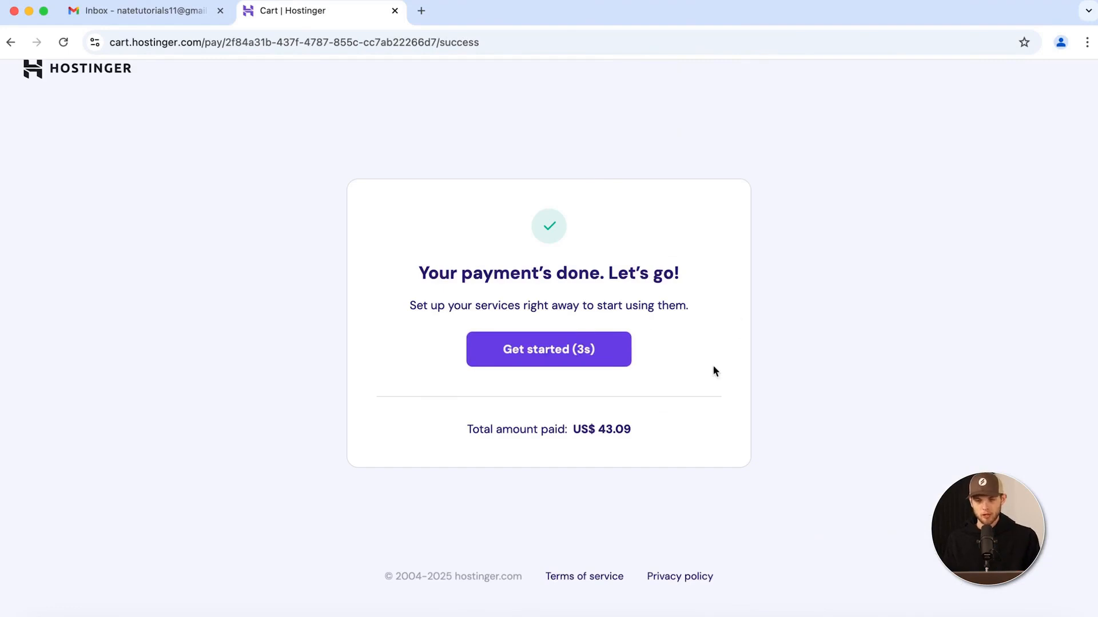
Start the website setup for "Myself or my business" and choose to create a website
left_click(584, 361)
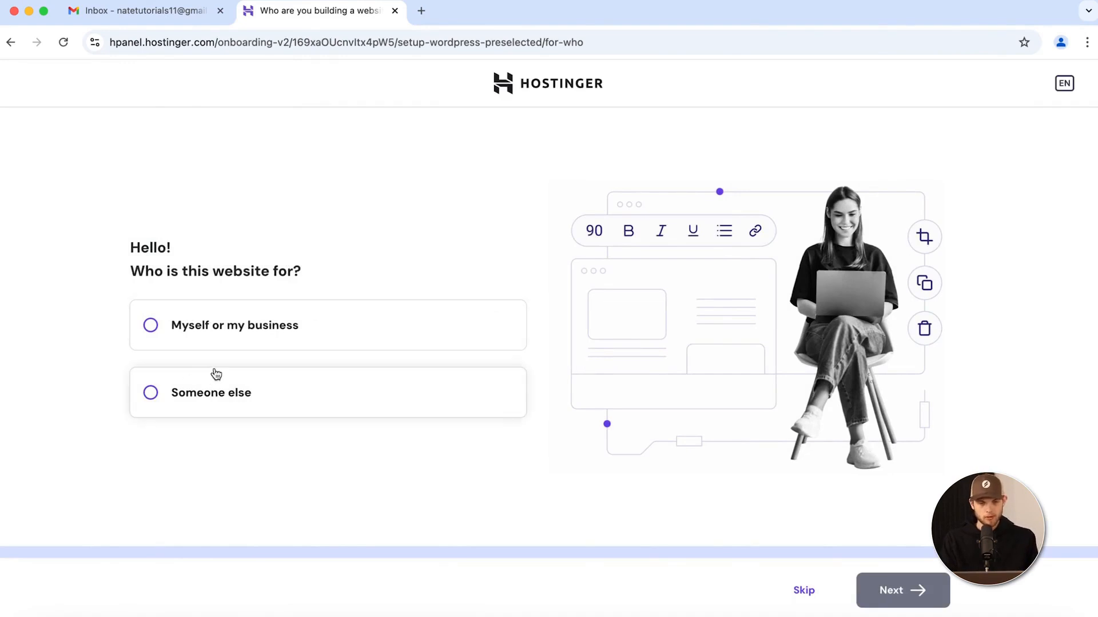
left_click(150, 326)
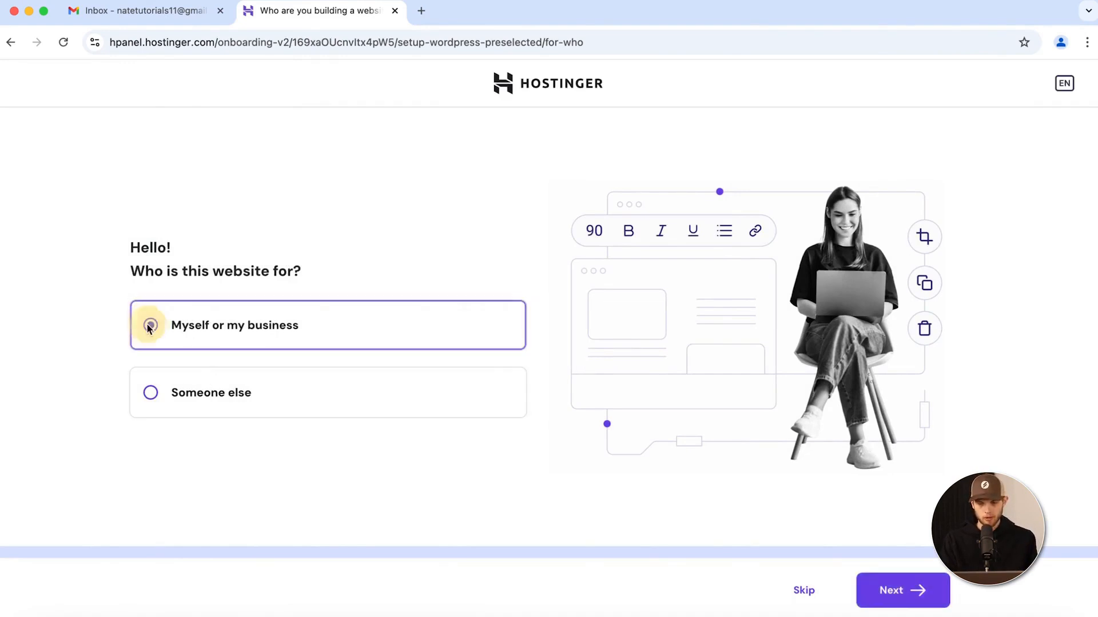
left_click(860, 597)
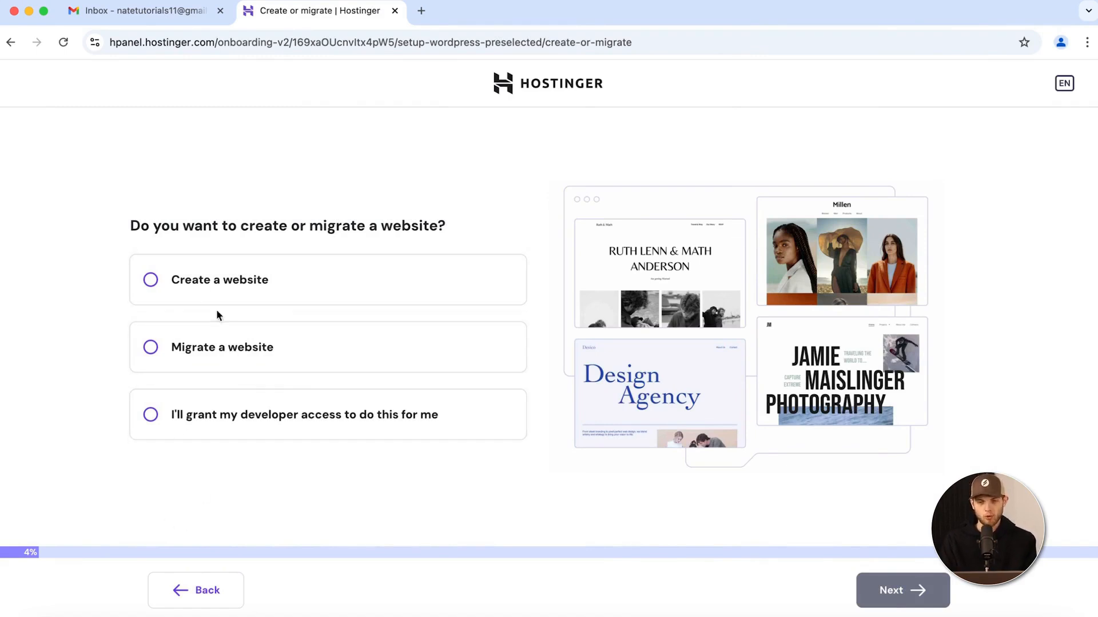
left_click(197, 285)
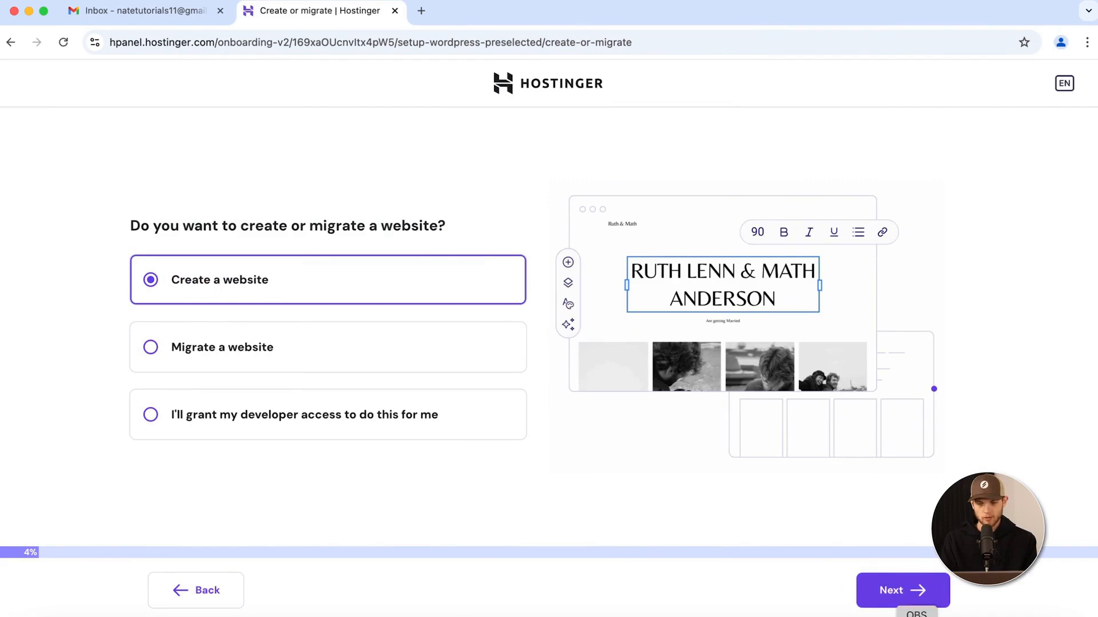
left_click(907, 592)
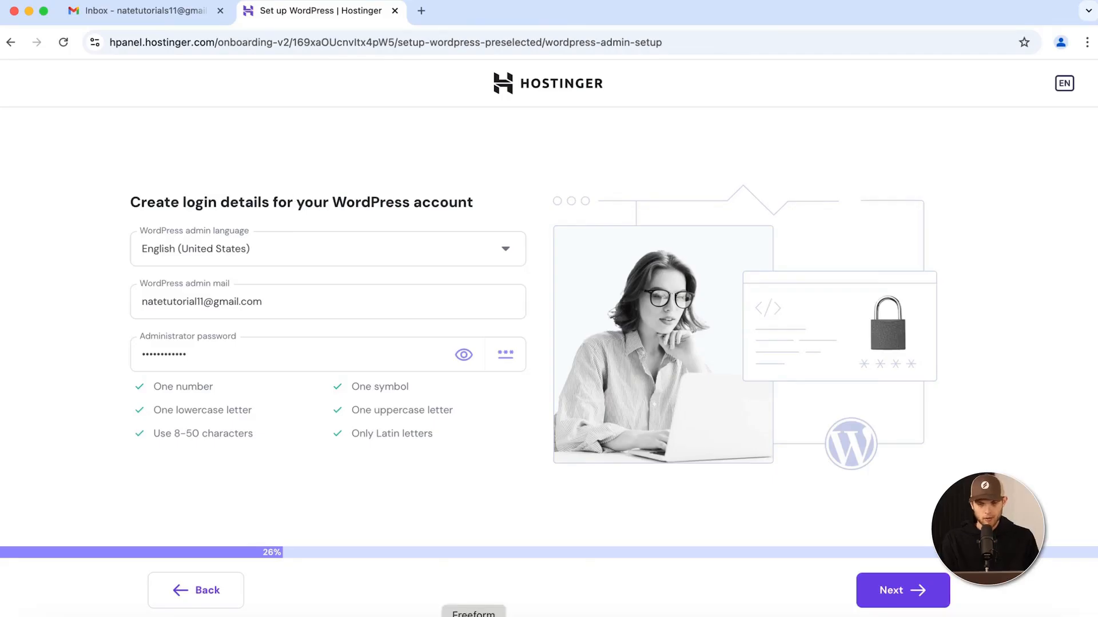
Submit the WordPress admin login details and choose to create the website with AI
left_click(872, 597)
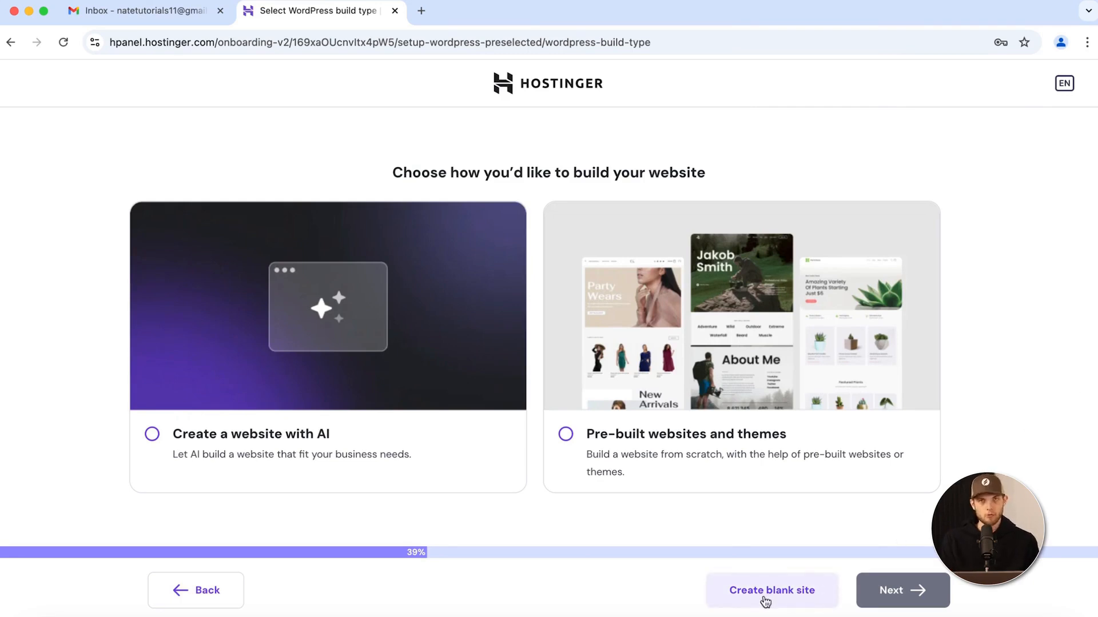
left_click(151, 436)
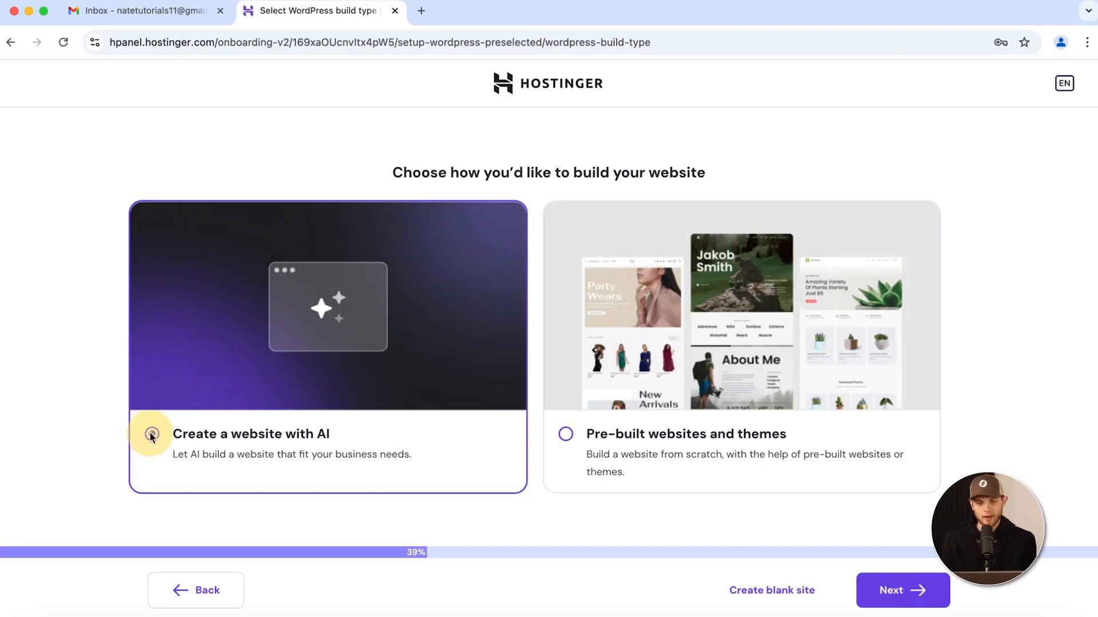
left_click(913, 590)
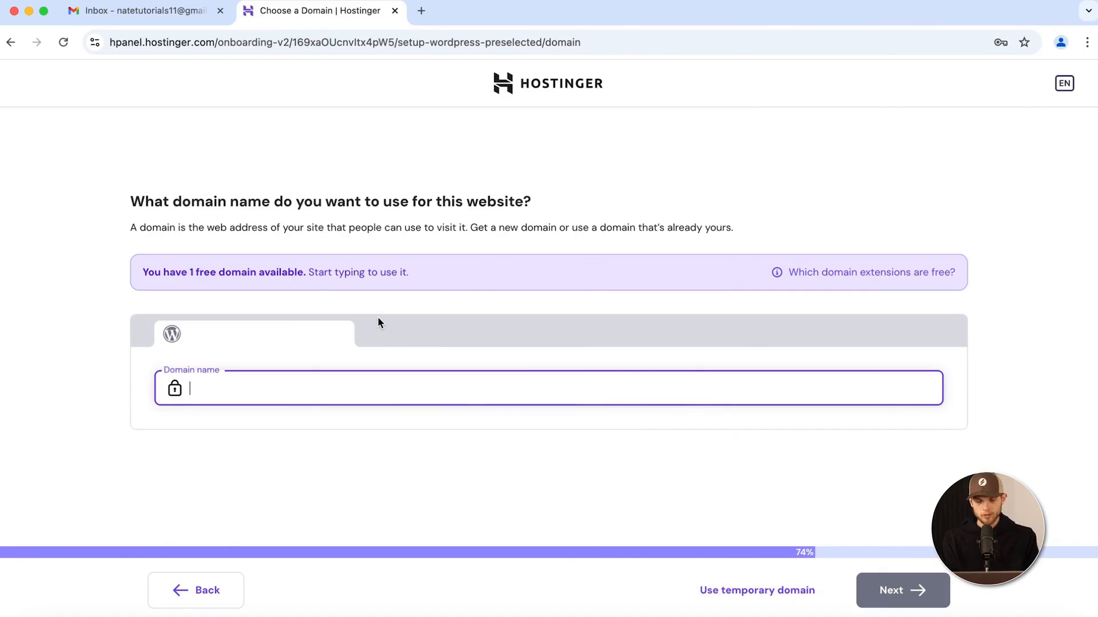
Look up the domain name natesforestryguide and select the free natesforestryguide.com option
type("natesforestryguide")
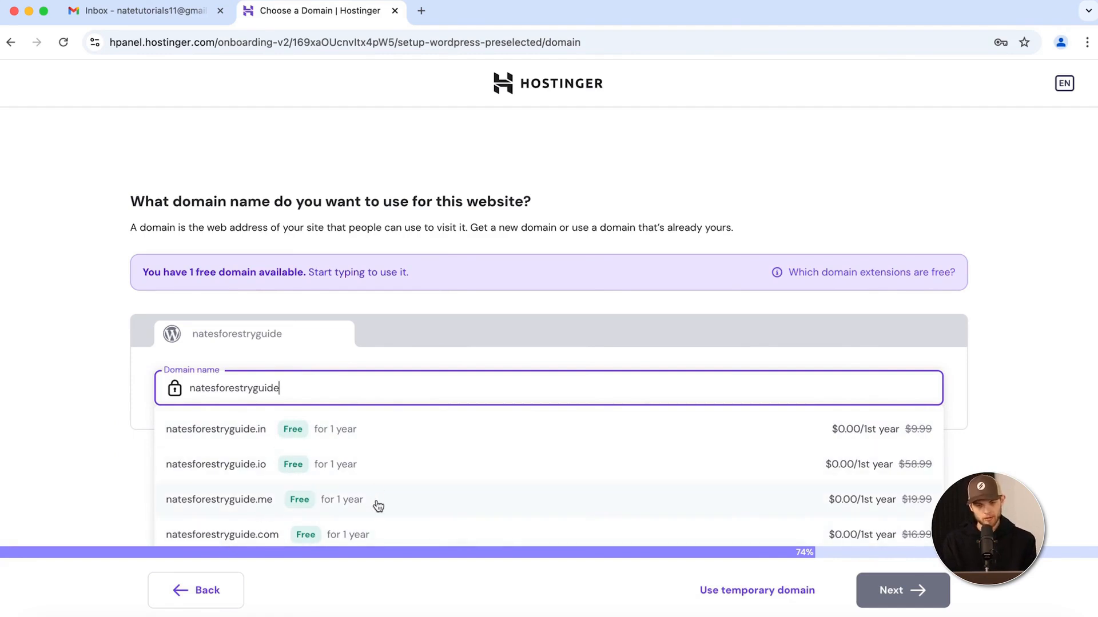
scroll(289, 483, "down", 5)
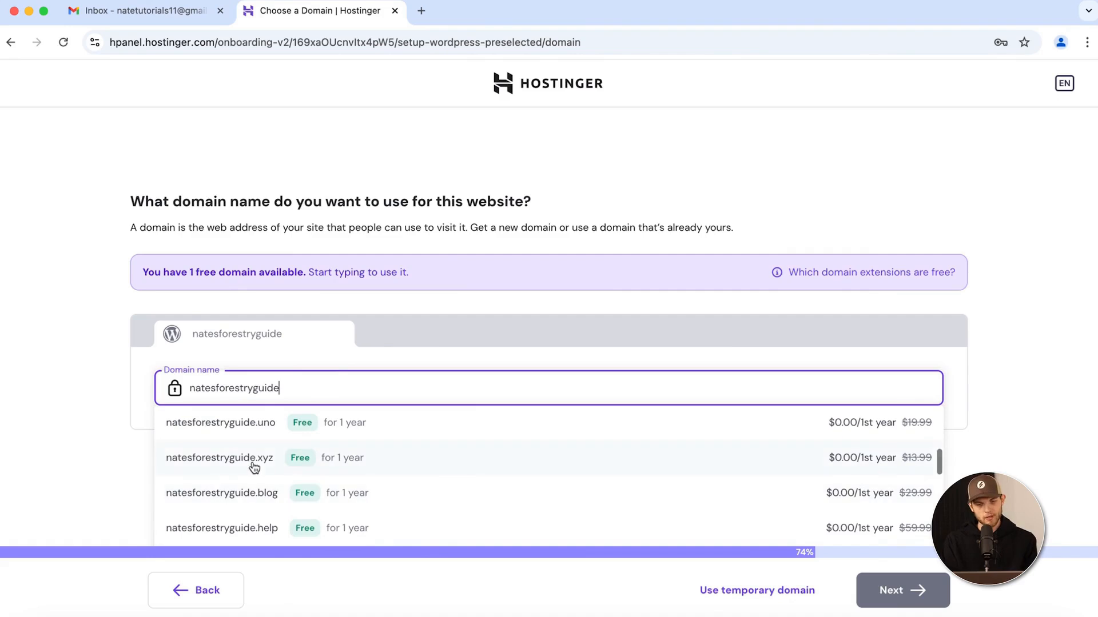
scroll(274, 499, "down", 3)
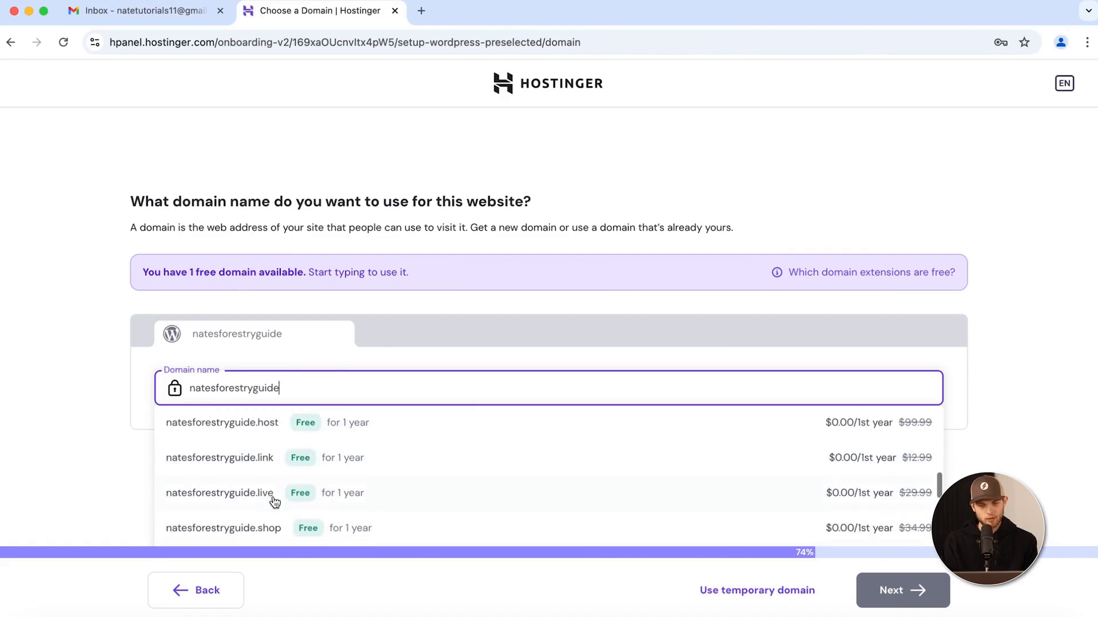
scroll(269, 541, "down", 2)
scroll(270, 476, "up", 10)
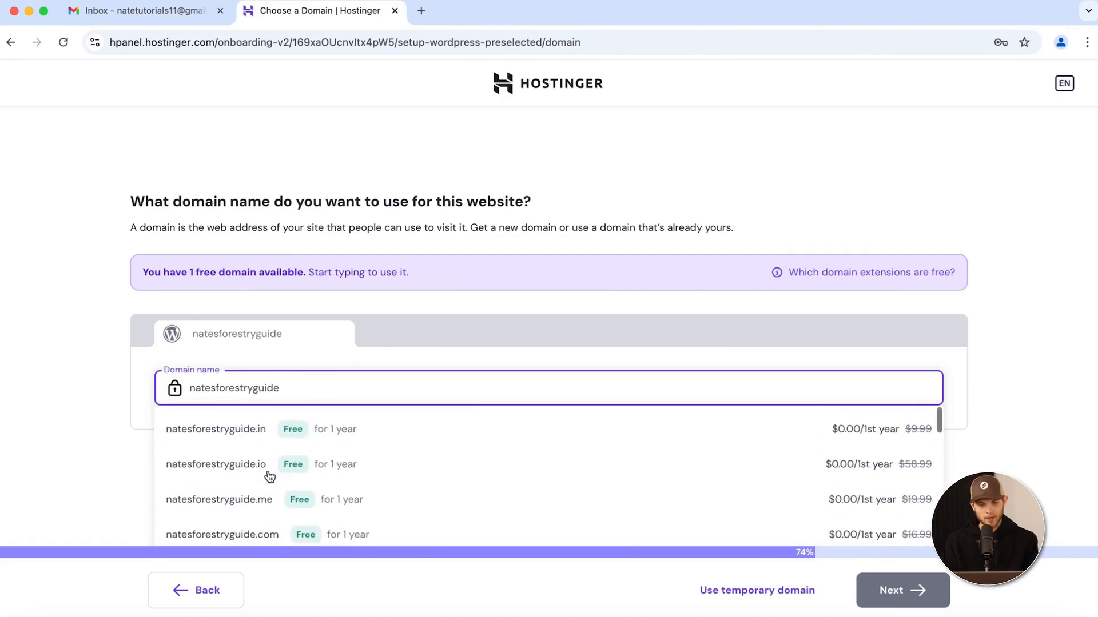
scroll(272, 507, "down", 2)
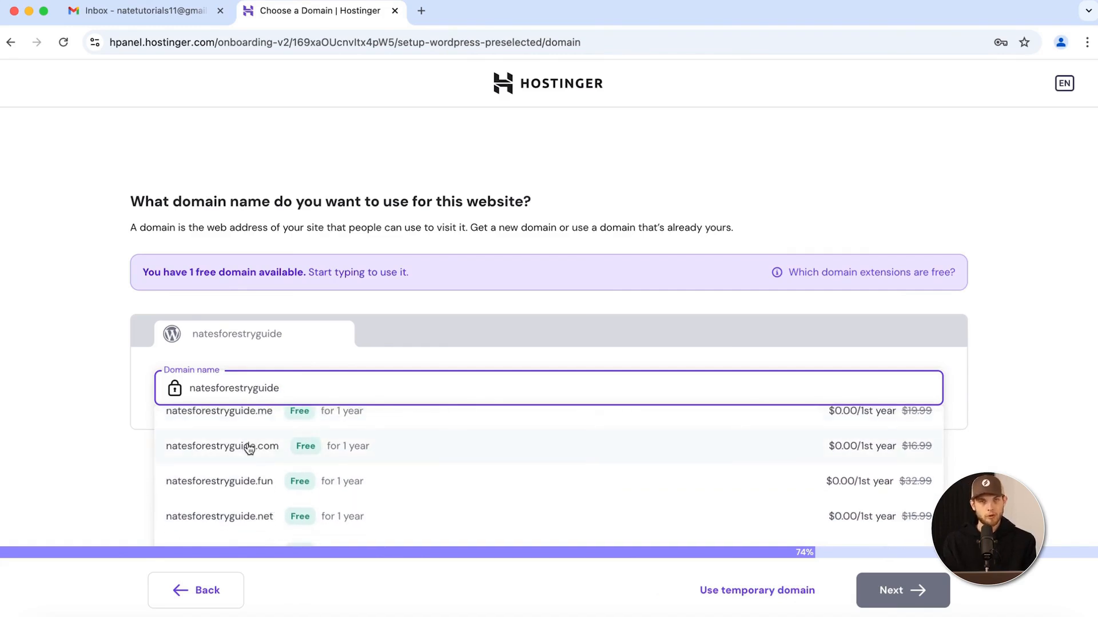
left_click(401, 458)
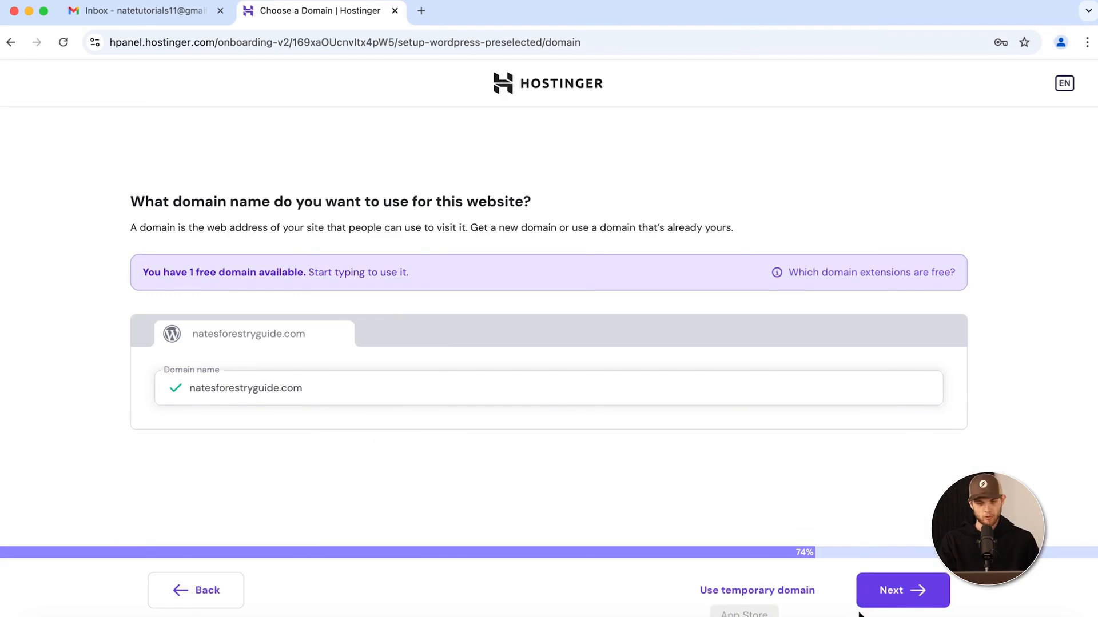
Register the domain as Personal in the United States with the contact details, and accept the United States, Massachusetts data center
mouse_move(800, 578)
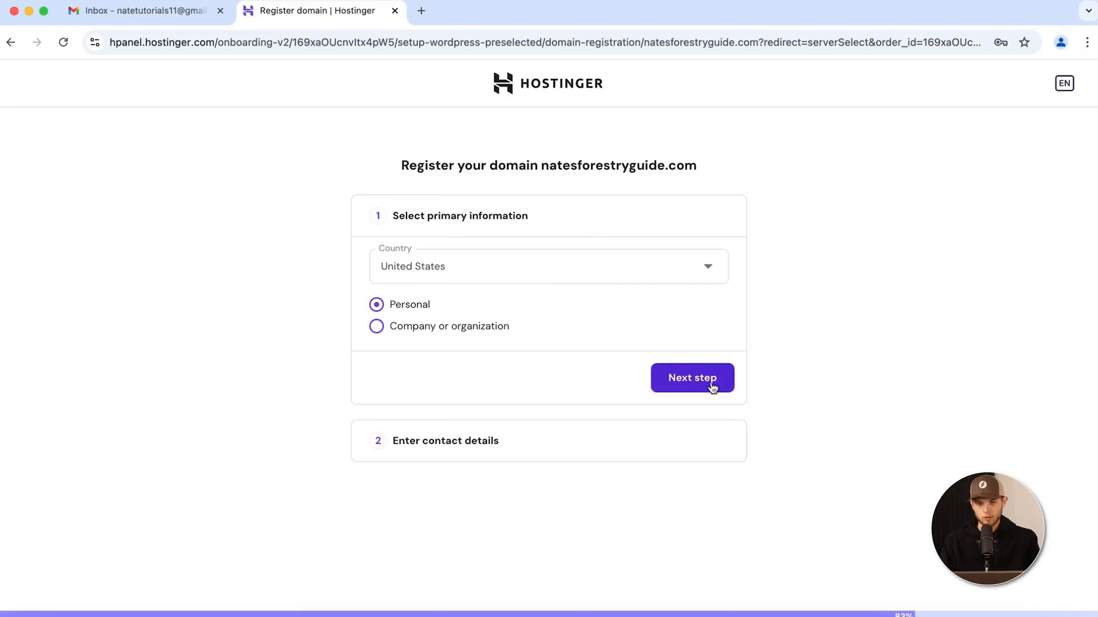
left_click(695, 387)
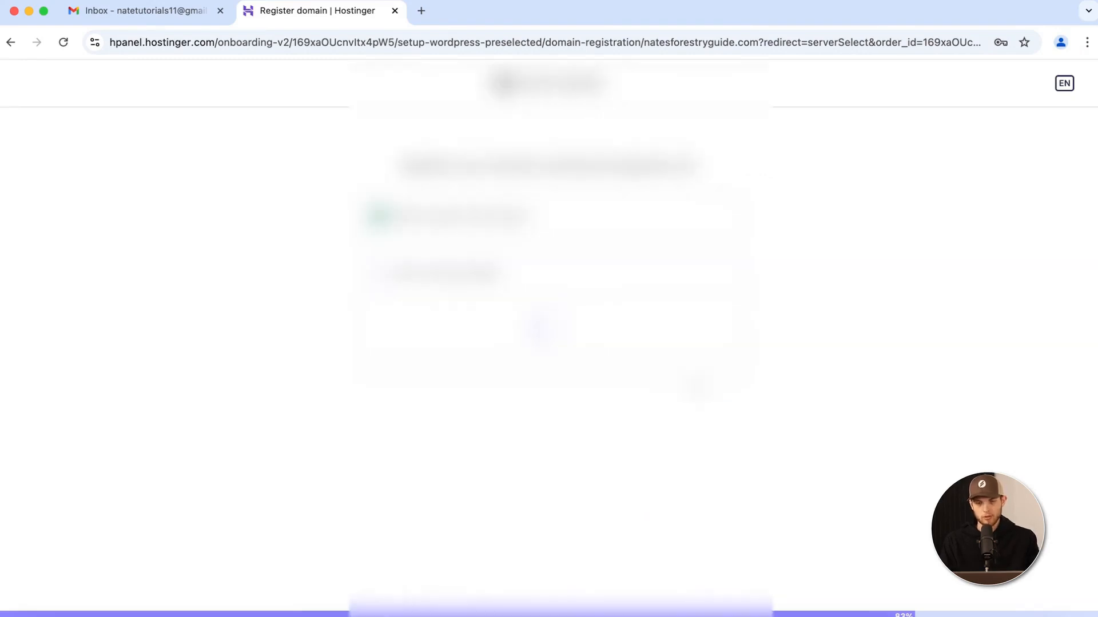
scroll(561, 343, "down", 3)
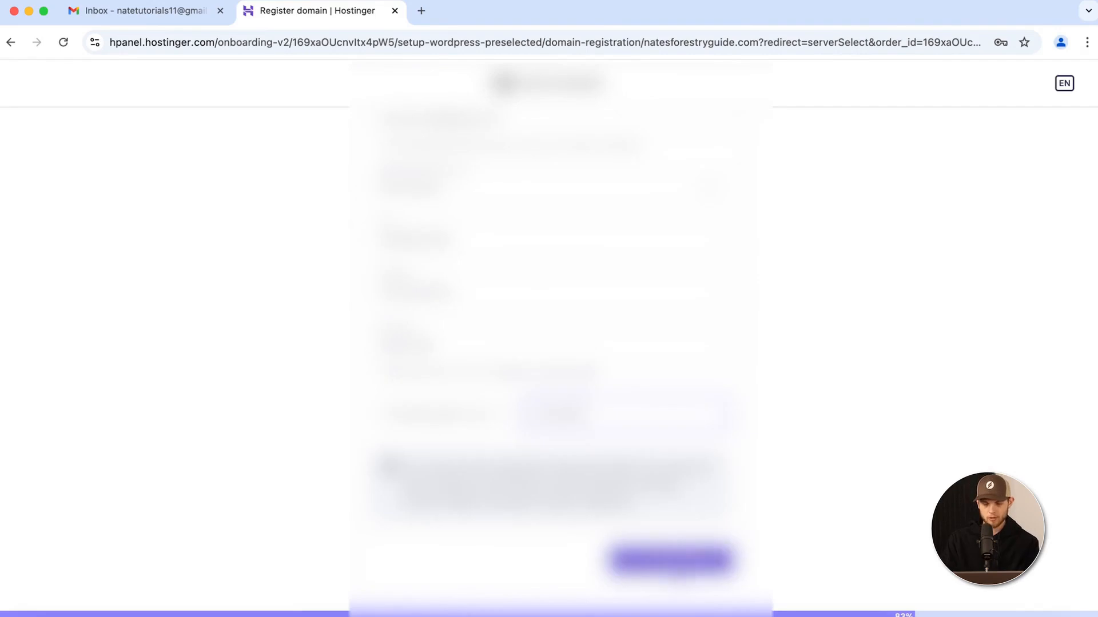
left_click(668, 557)
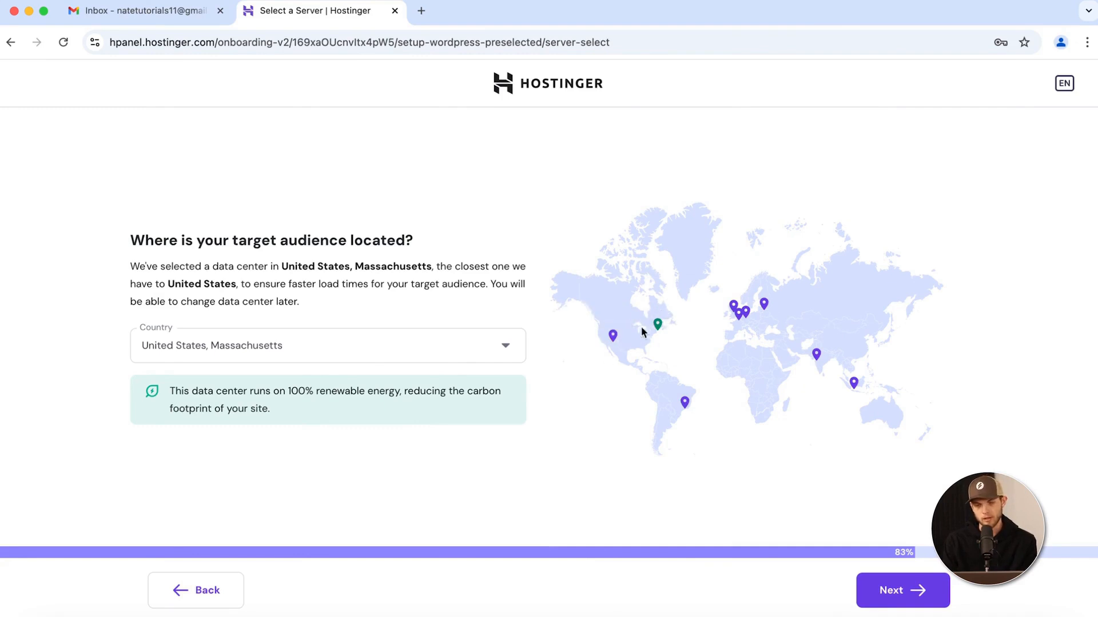
left_click(902, 592)
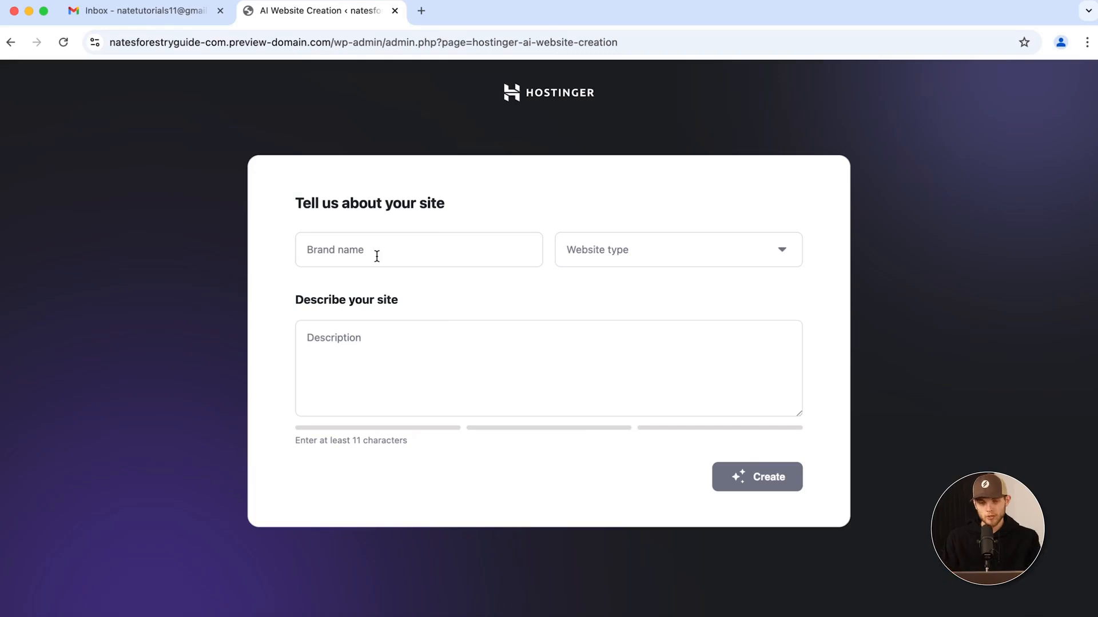
Enter the brand name "Nate's Forestry Guide" and set the website type to Blog
left_click(376, 256)
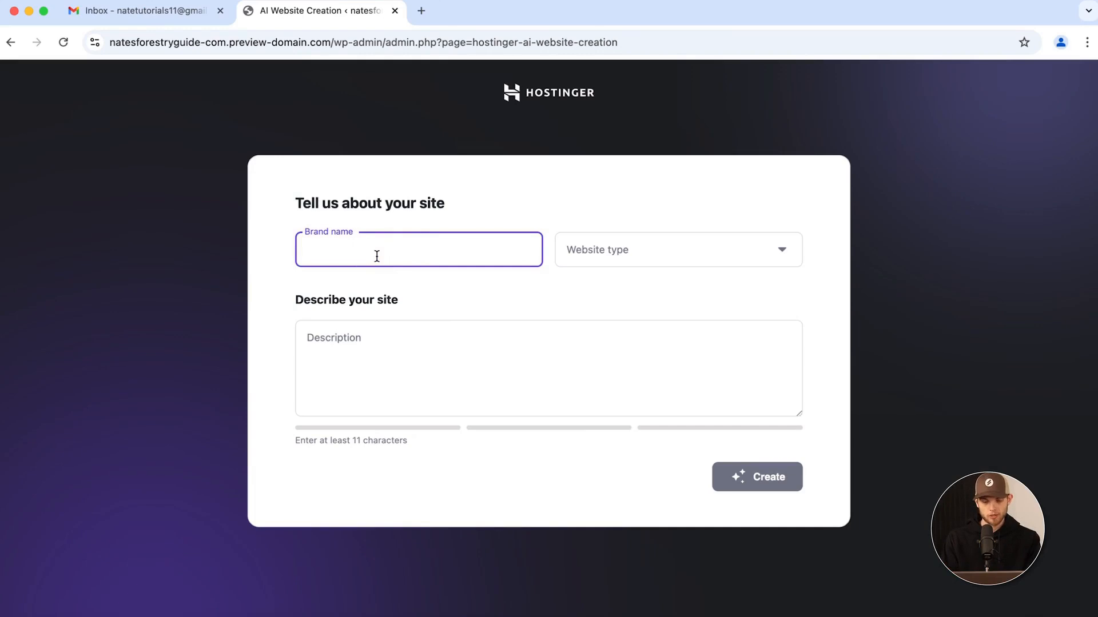
type("Nate's")
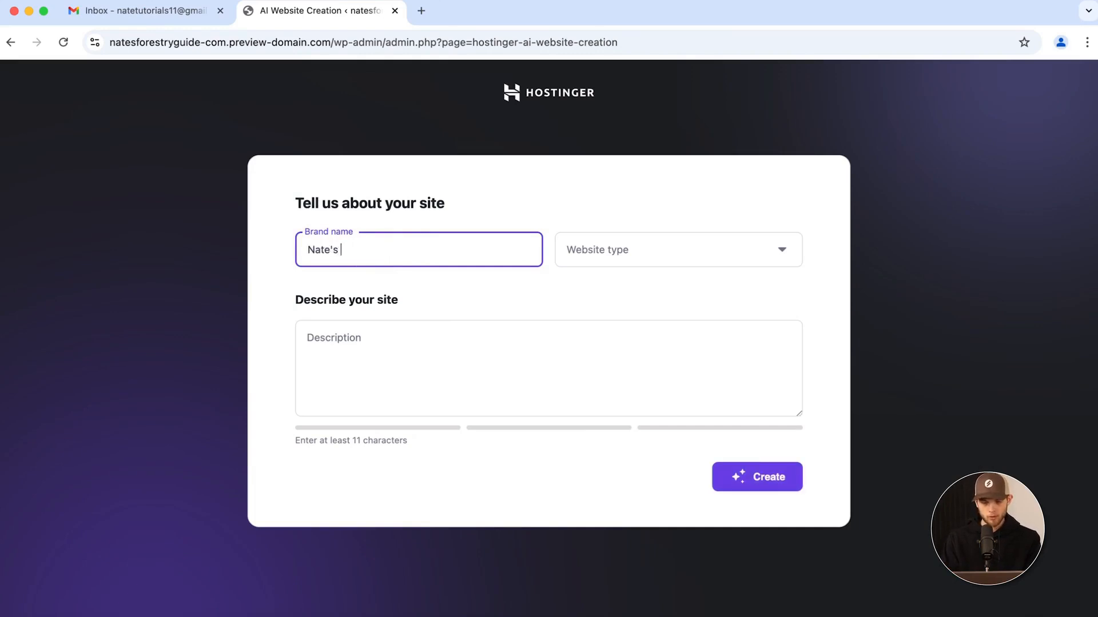
type(" Forestry Guide")
left_click(608, 255)
left_click(606, 327)
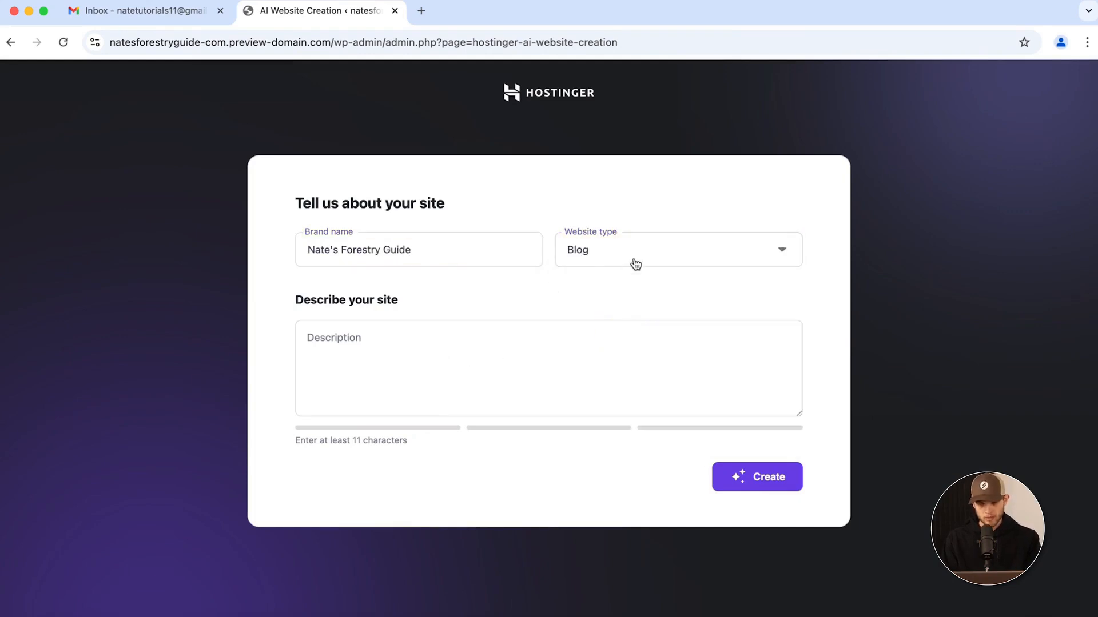
left_click(620, 247)
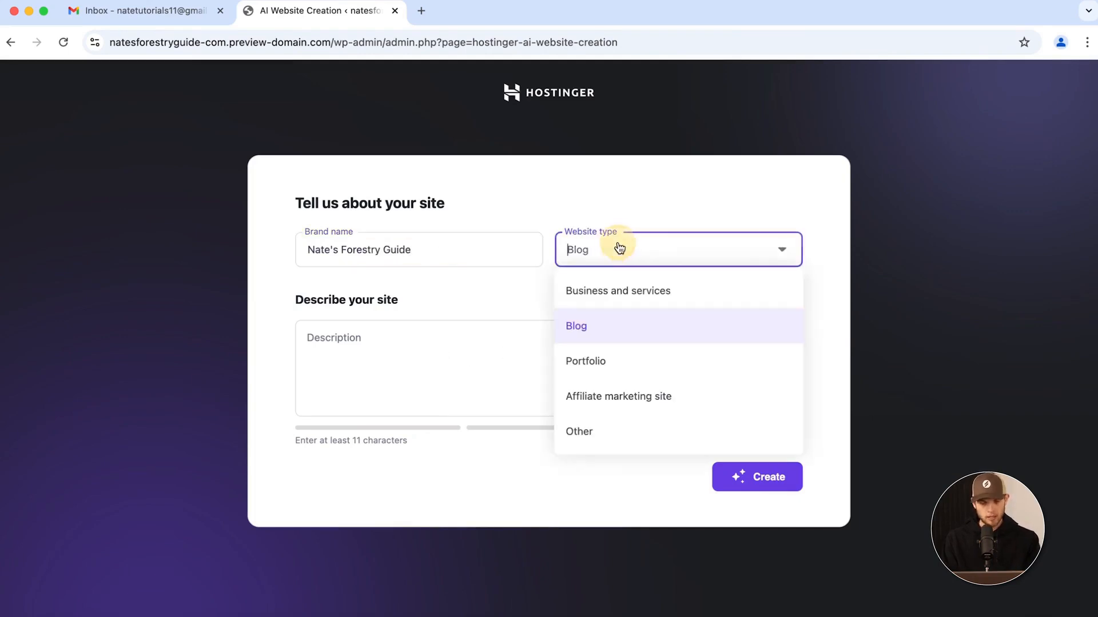
left_click(607, 334)
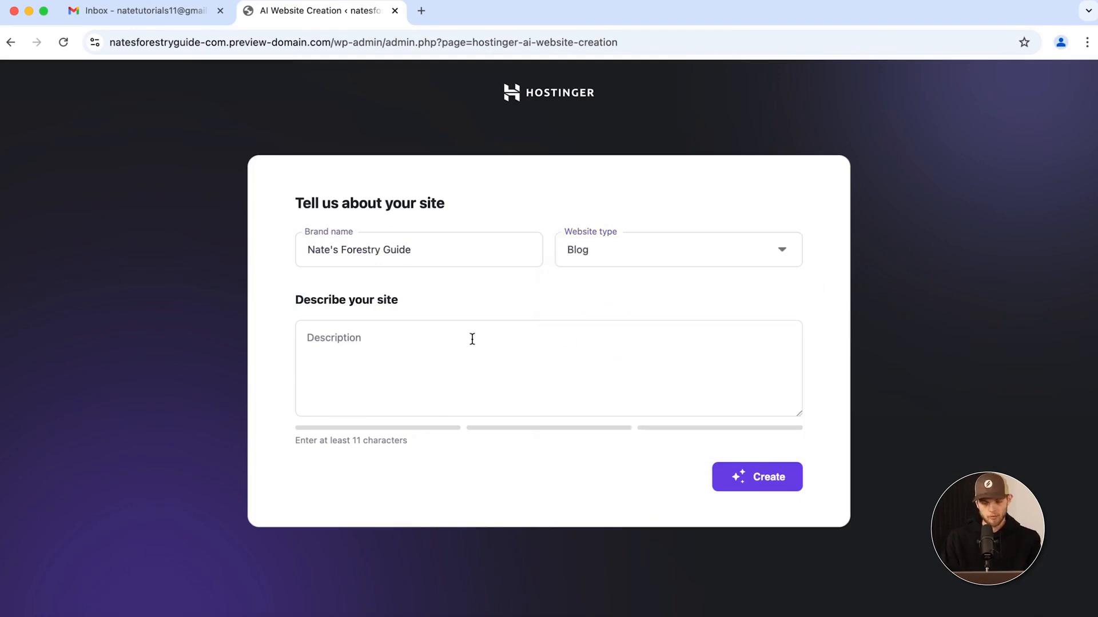
Describe the site as a go-to resource for trees, conservation and sustainable forestry with expert insights and practical guides, and create it
left_click(467, 338)
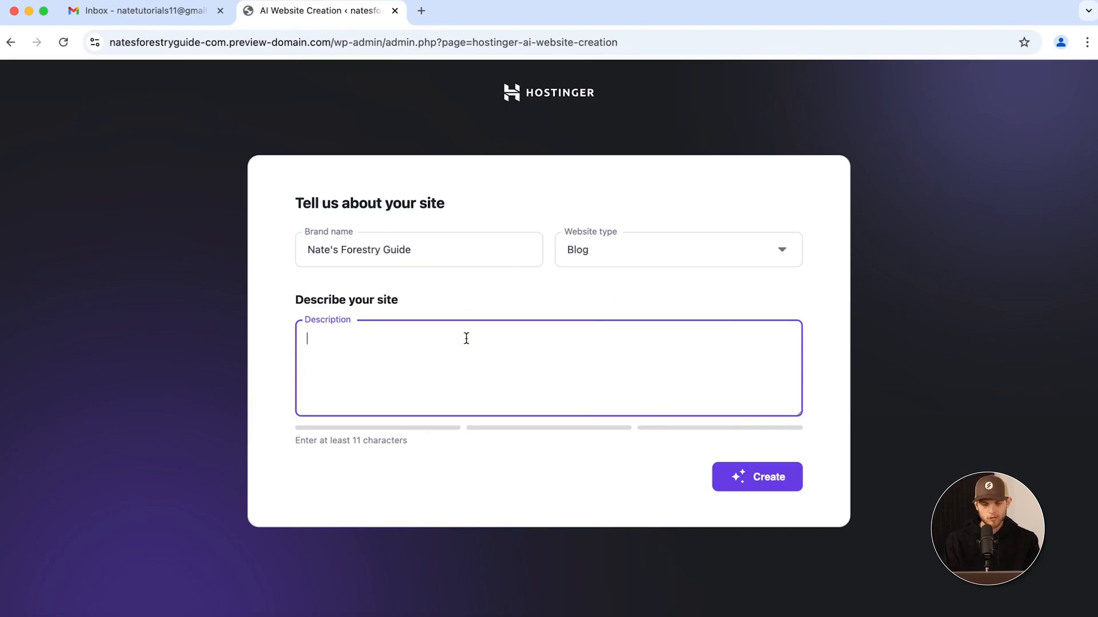
type("Nate’s Forestry Guide is your go-to resource for all things trees, conservation, and sustainable forestry. Whether you're a seasoned arborist, a hobbyist tree enthusiast, or someone curious about forest ecosystems, this blog offers expert insights, practical guides, and deep dives into the world of forestry. From tree identification and sustainable land management to the latest in reforestation efforts and ecological restoration, Nate’s Forestry Guide helps you connect with nature and make informed decisions about woodland care.")
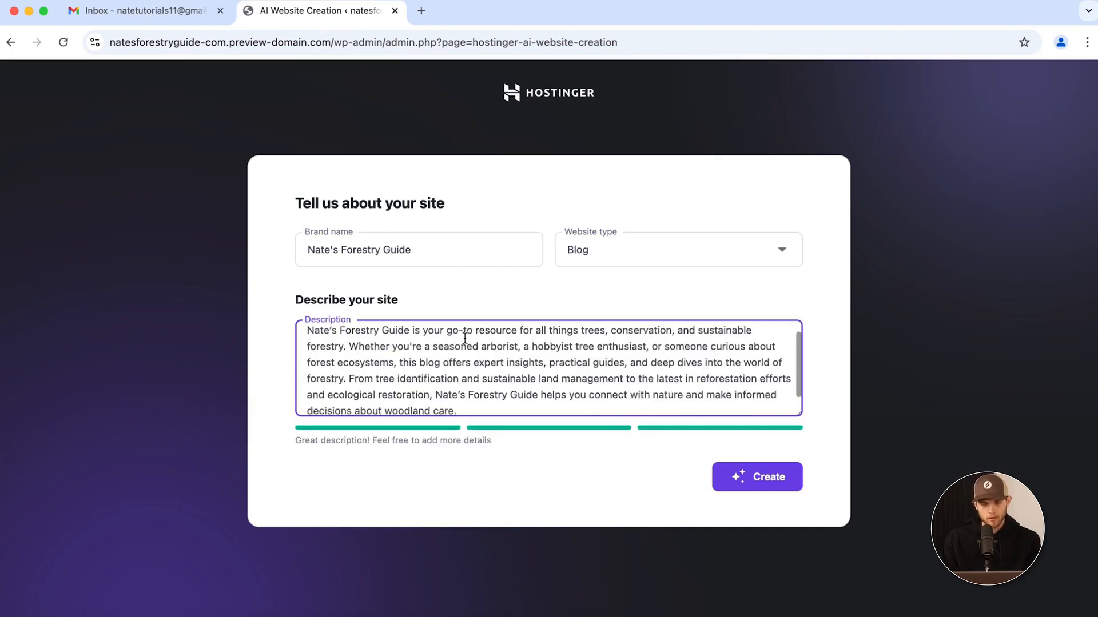
scroll(442, 349, "up", 1)
scroll(442, 349, "down", 1)
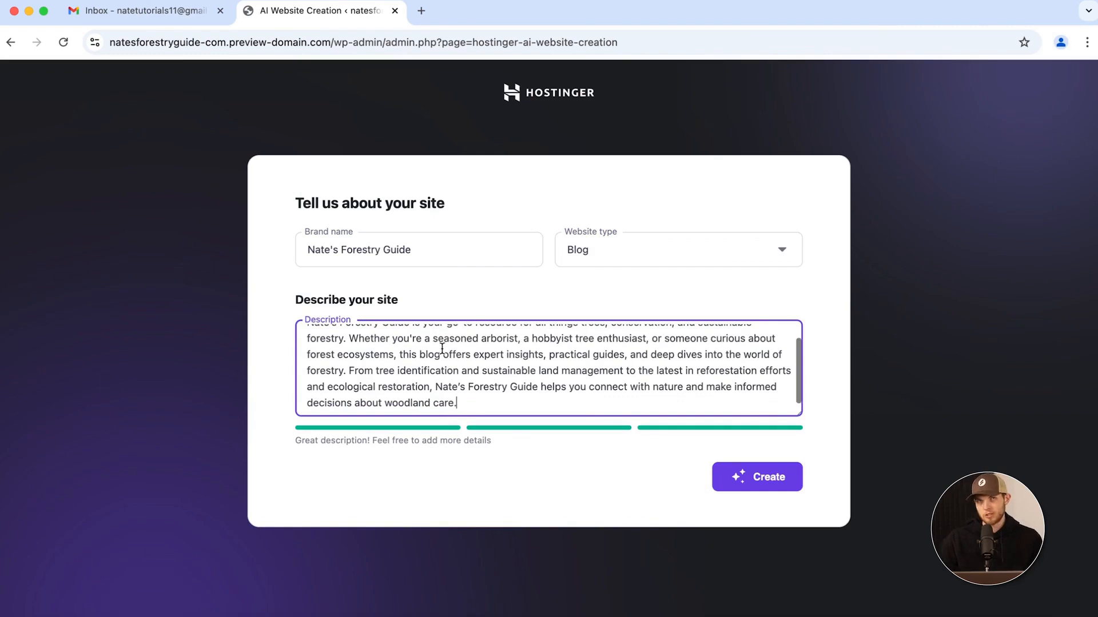
left_click(764, 486)
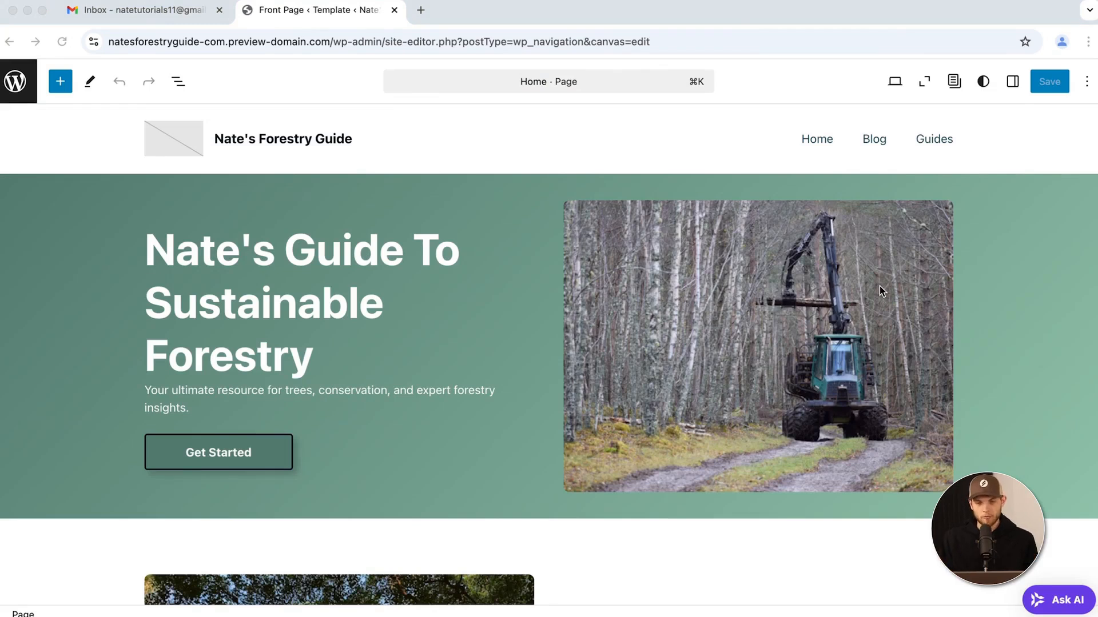
Look over the generated home page from the hero section through the blog posts to the footer
scroll(387, 326, "down", 8)
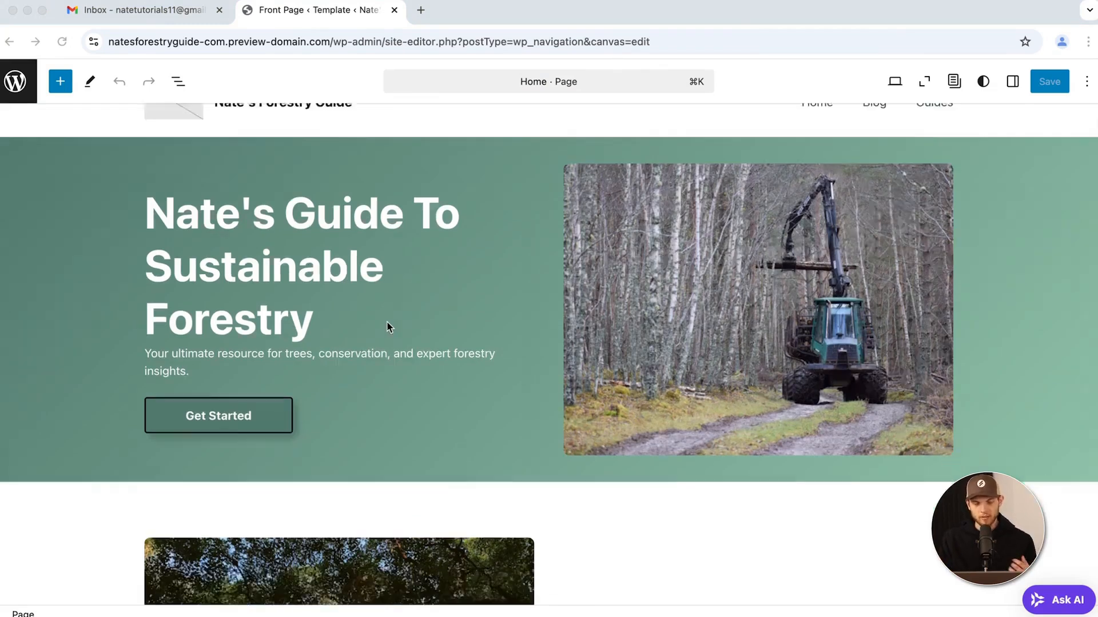
scroll(387, 327, "down", 14)
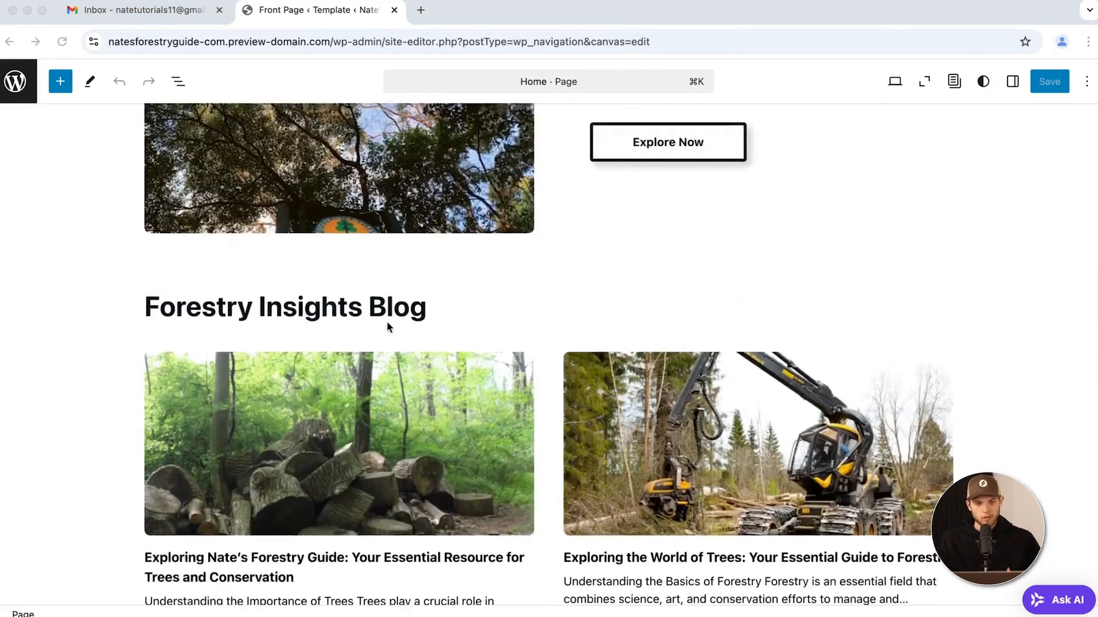
scroll(387, 327, "down", 5)
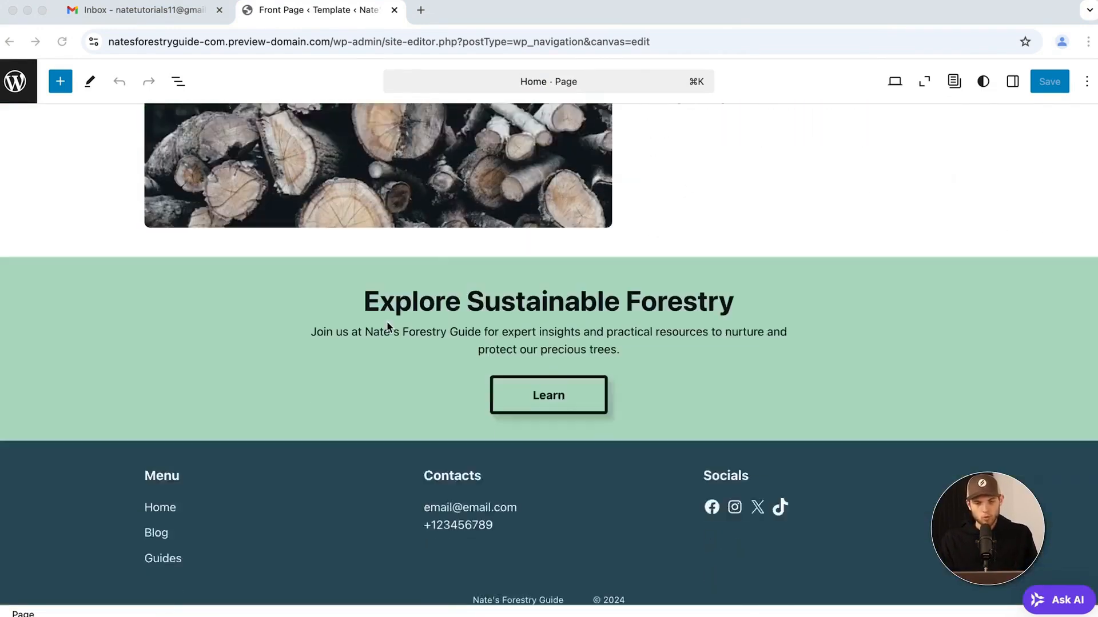
scroll(387, 326, "up", 20)
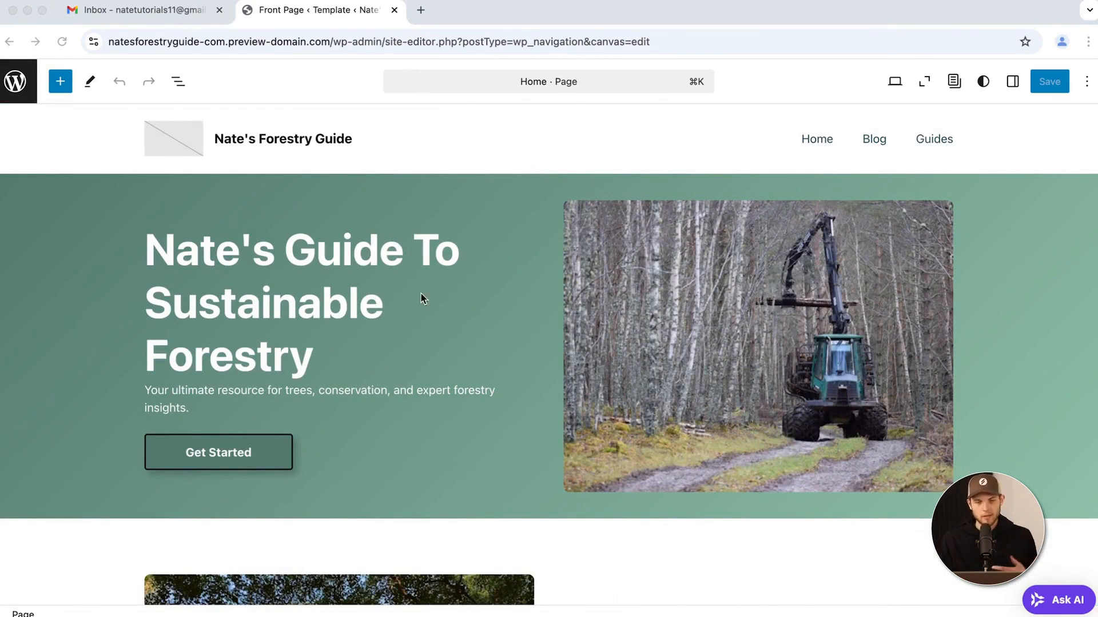
scroll(444, 389, "down", 12)
scroll(444, 389, "up", 12)
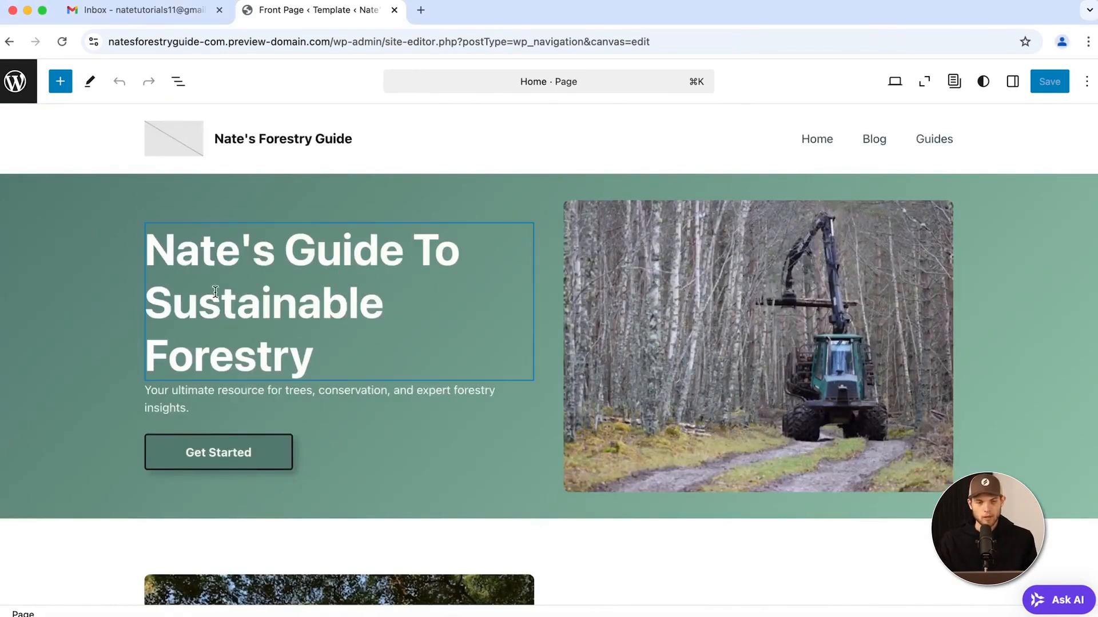
Try removing the final period from the tagline under the hero heading
left_click(201, 240)
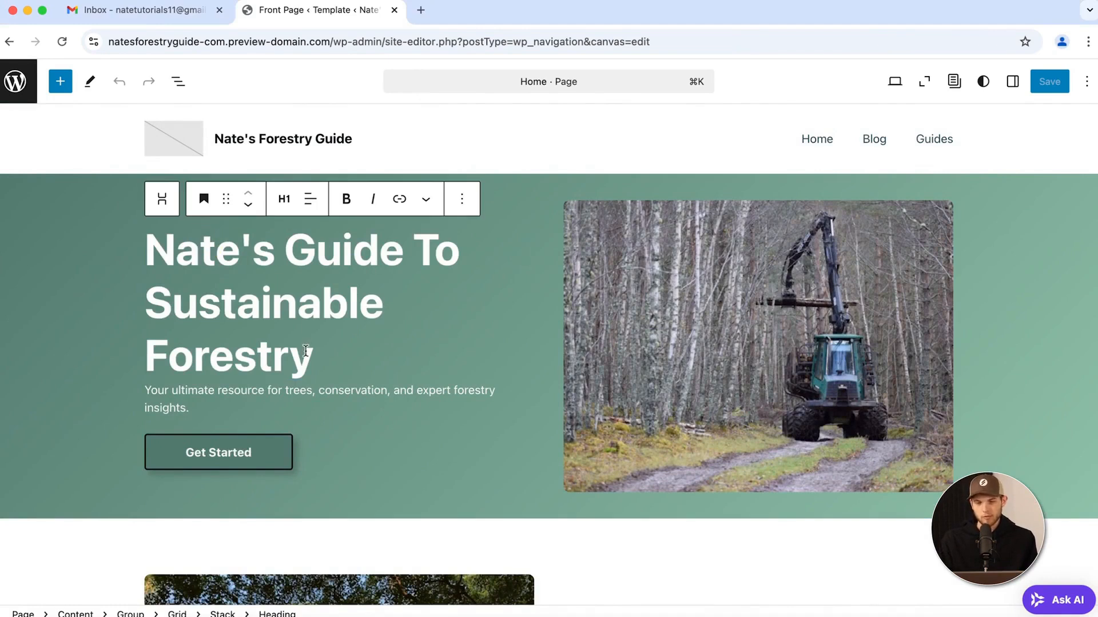
left_click(355, 392)
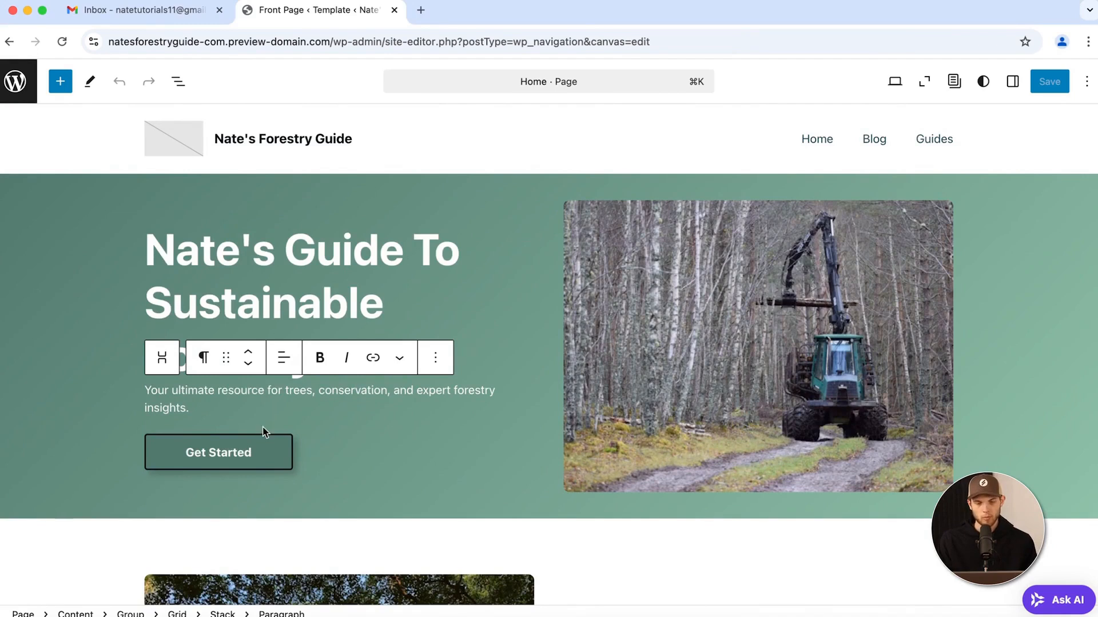
left_click(260, 452)
left_click(437, 394)
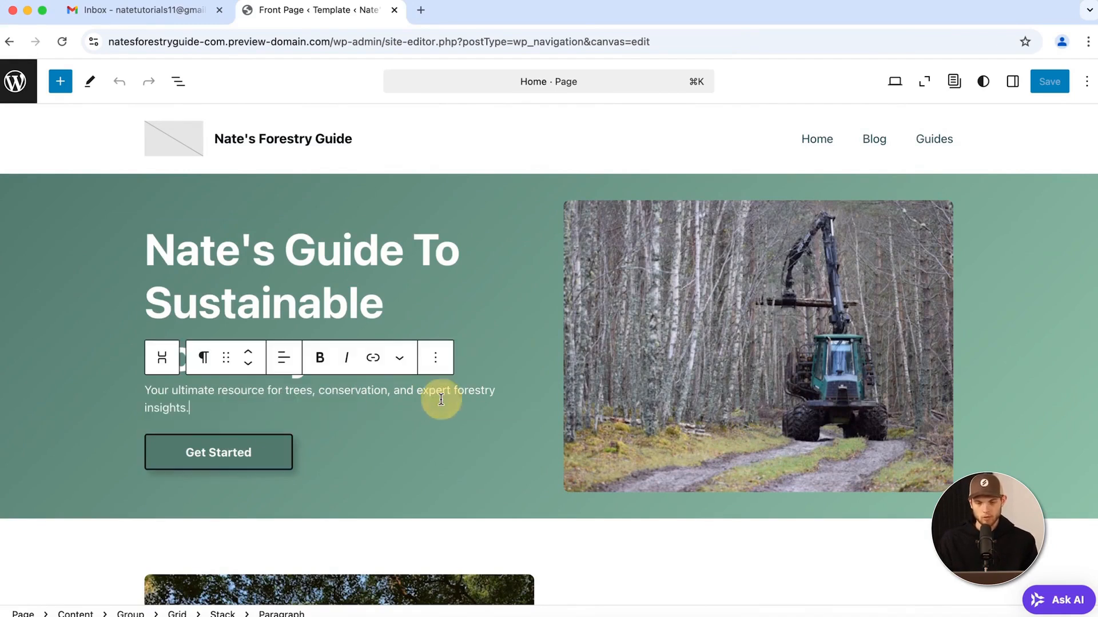
key("BackSpace")
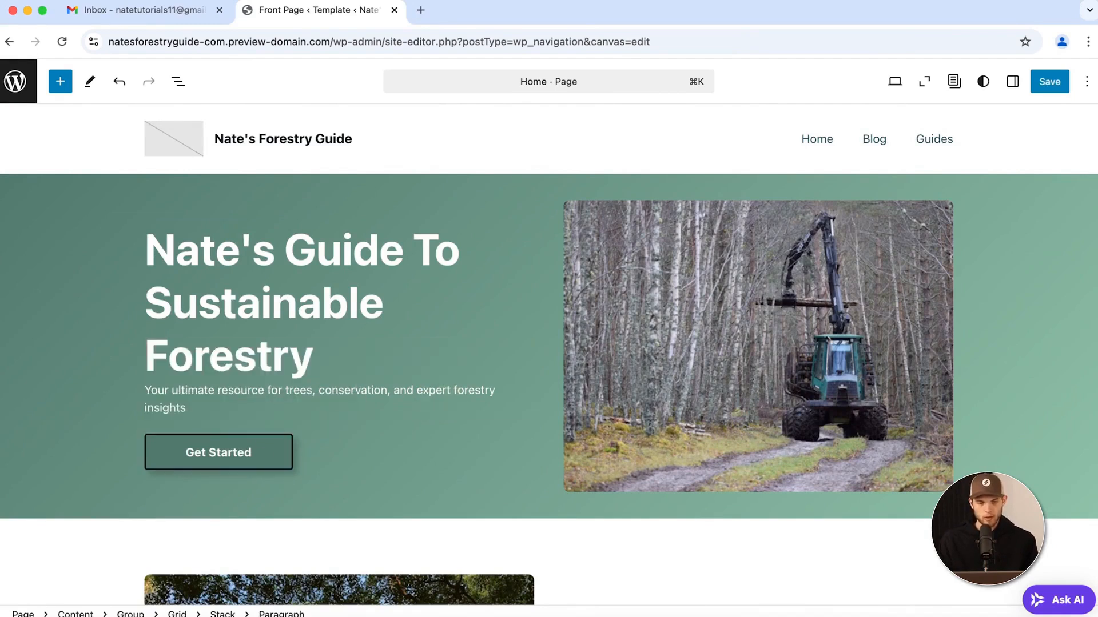
Try an exclamation mark at the end of the hero heading and remove it again
left_click(277, 301)
left_click(346, 346)
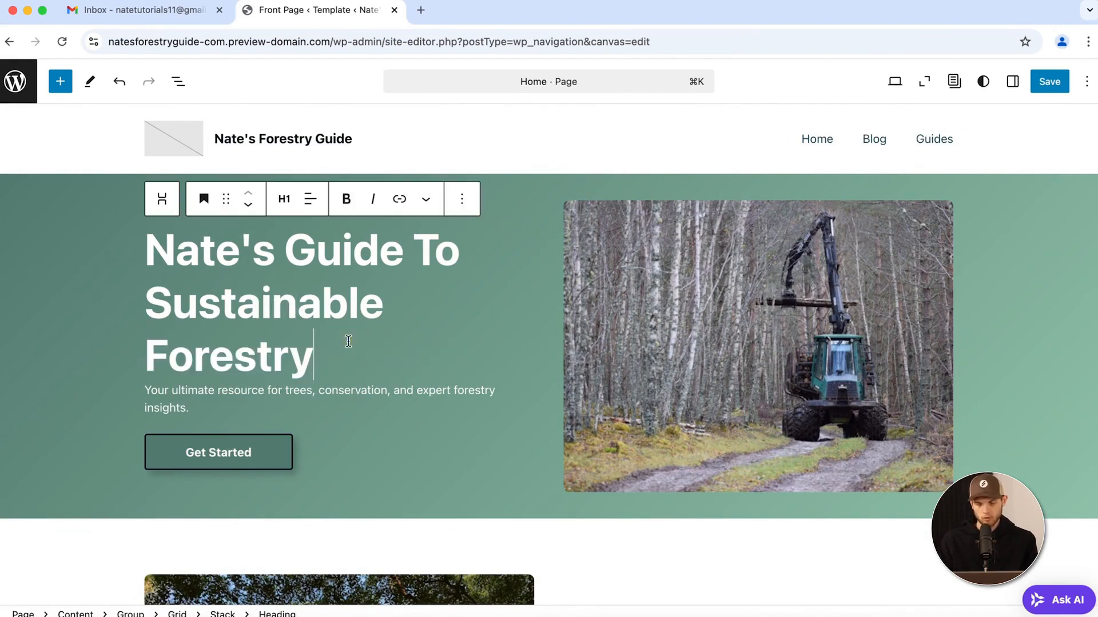
type("!")
key("BackSpace")
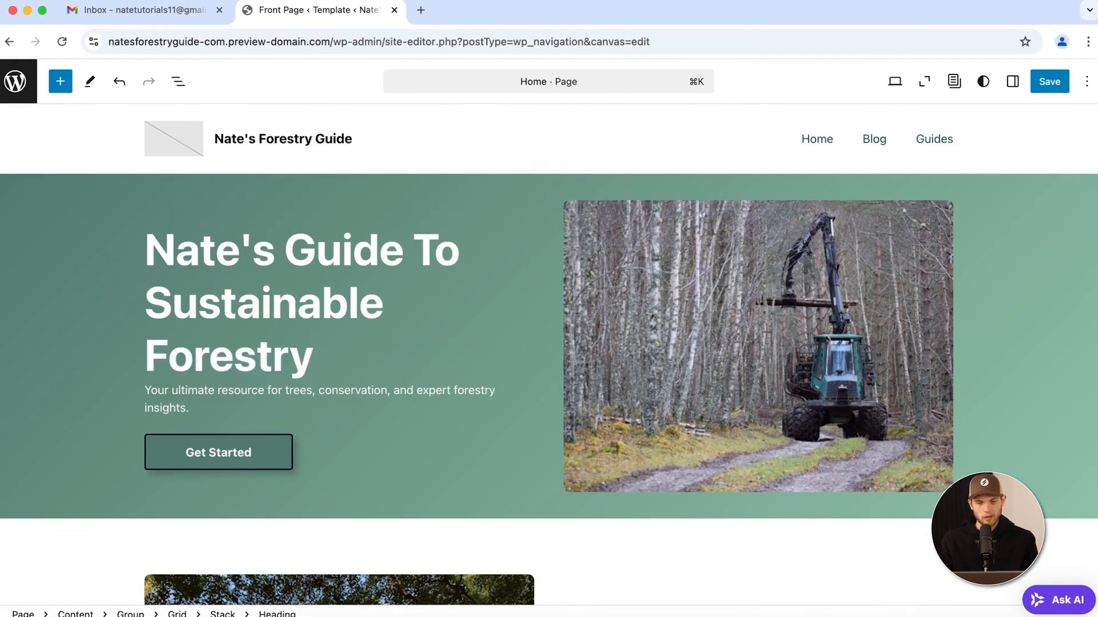
scroll(329, 287, "down", 6)
scroll(520, 213, "up", 6)
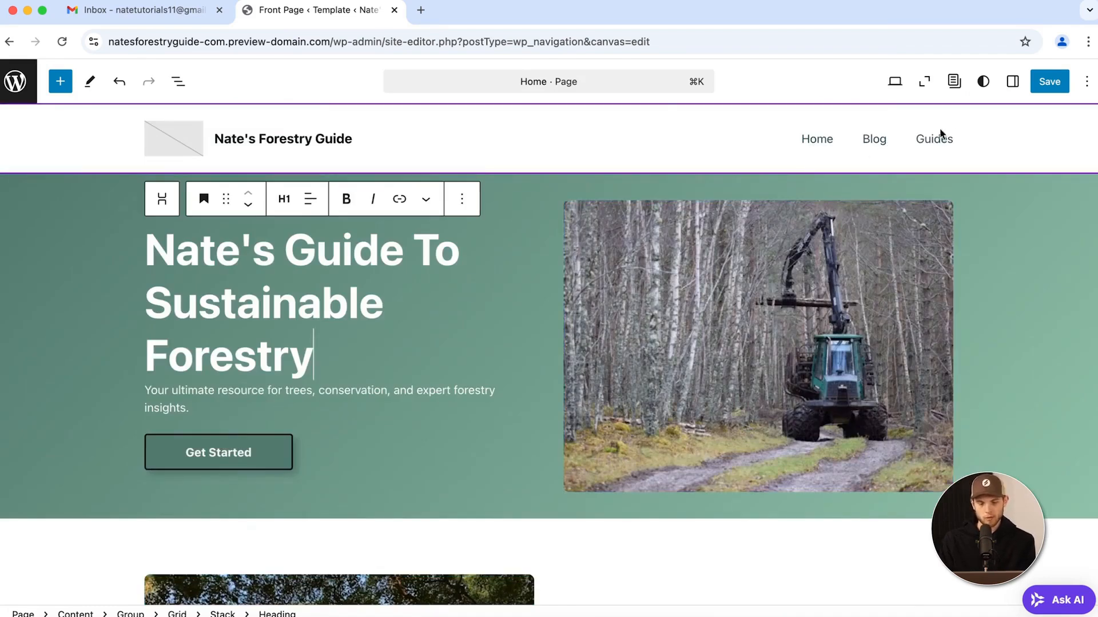
Delete the Contact page from the site's page list and close the list
left_click(954, 82)
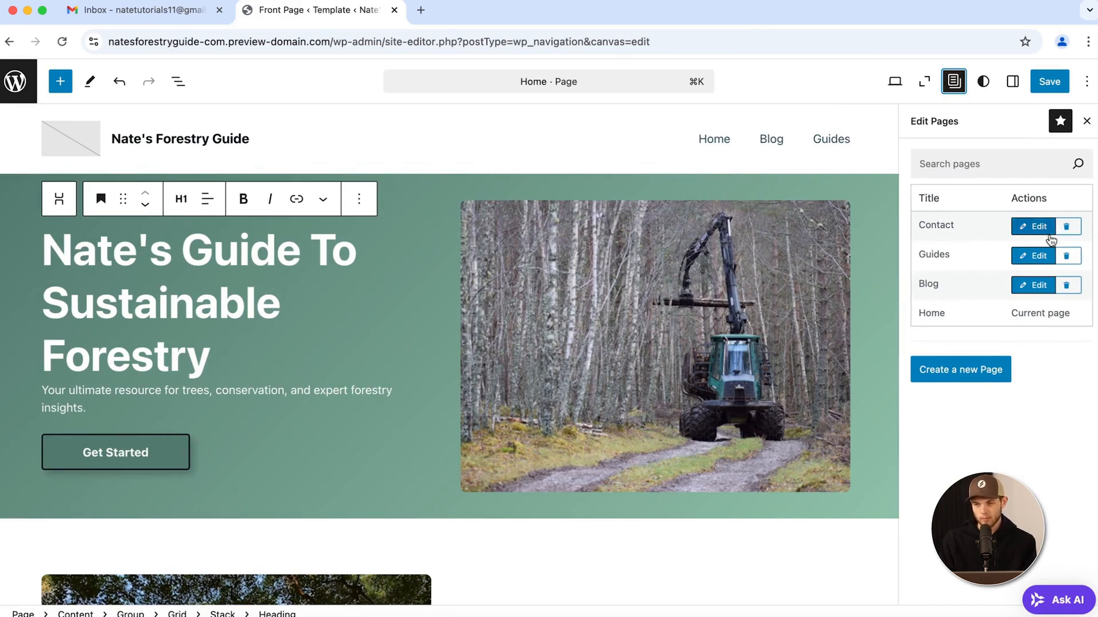
left_click(1066, 227)
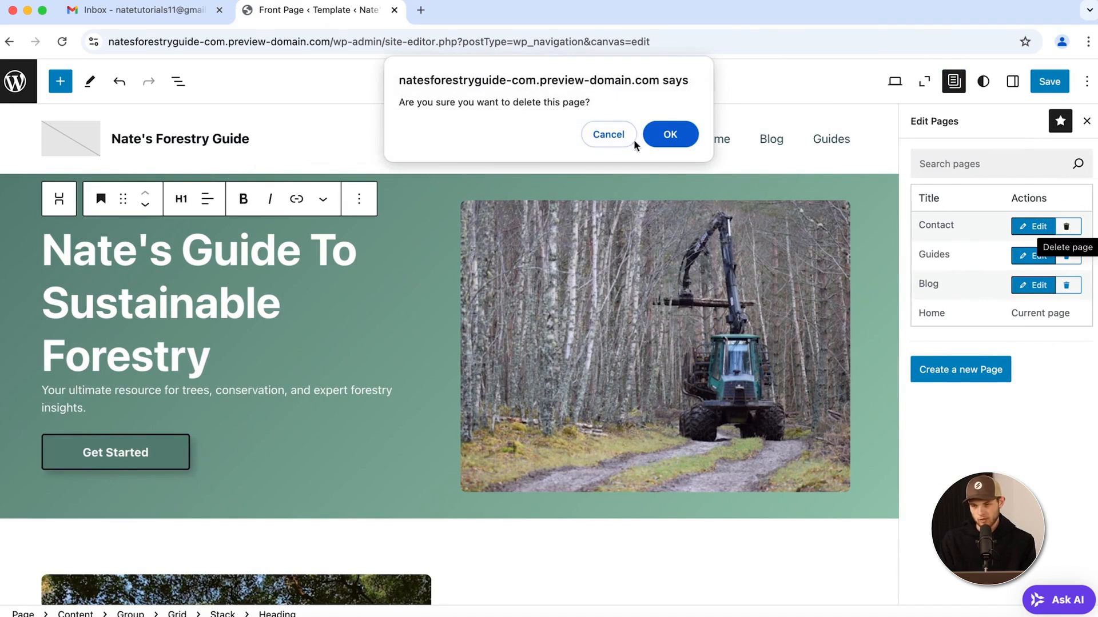
left_click(666, 136)
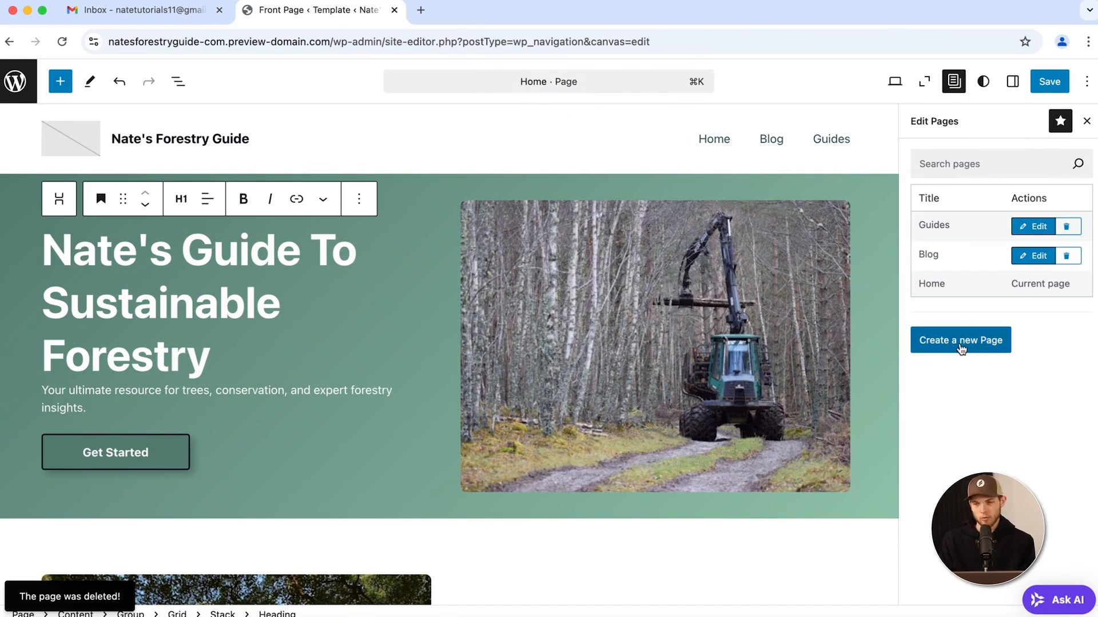
left_click(1087, 121)
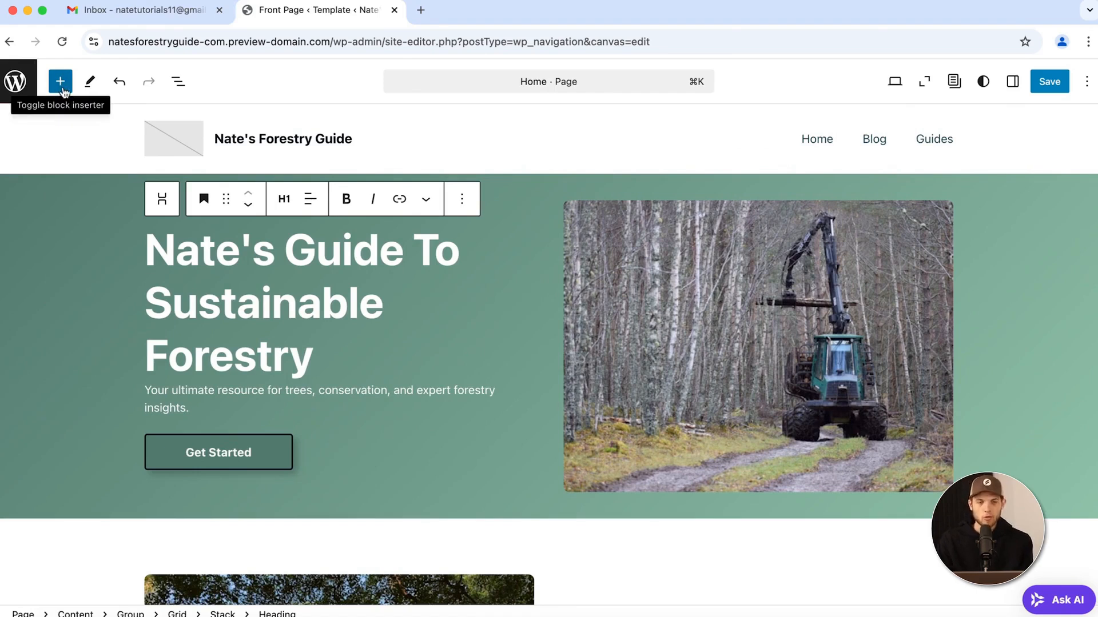
Open the block inserter and examine the text, media and design blocks on offer
left_click(64, 91)
mouse_move(115, 239)
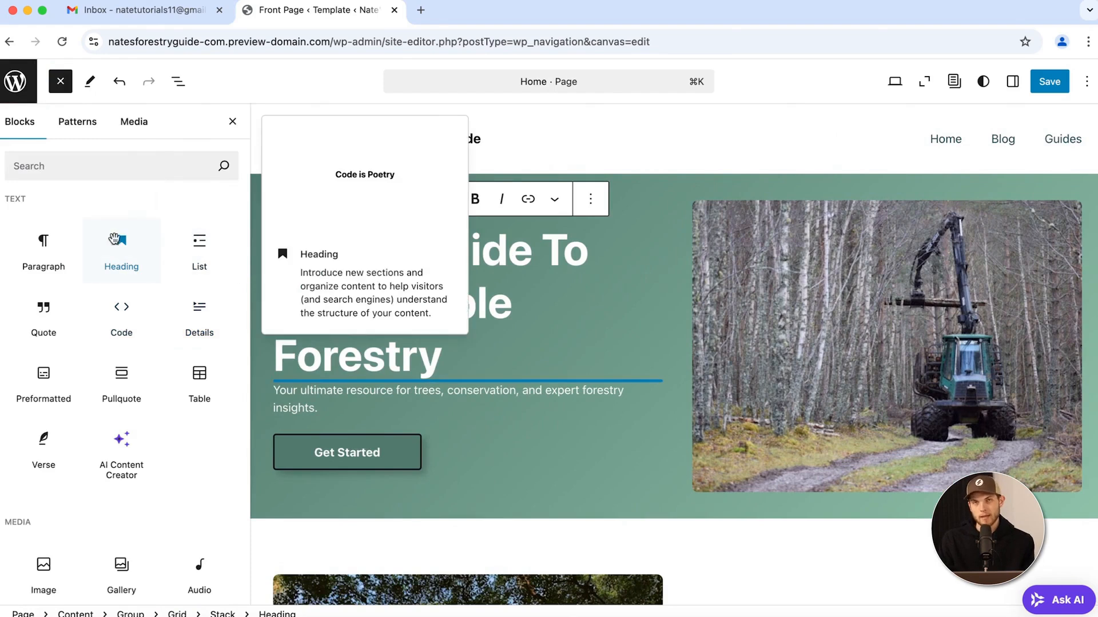
mouse_move(207, 311)
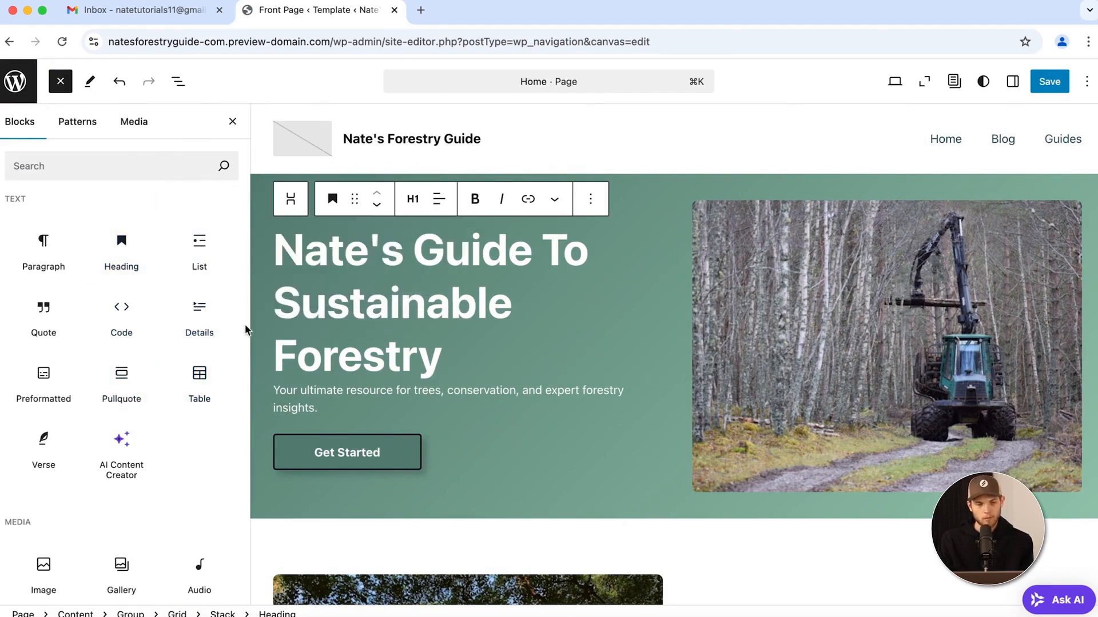
scroll(246, 327, "down", 2)
scroll(183, 456, "down", 5)
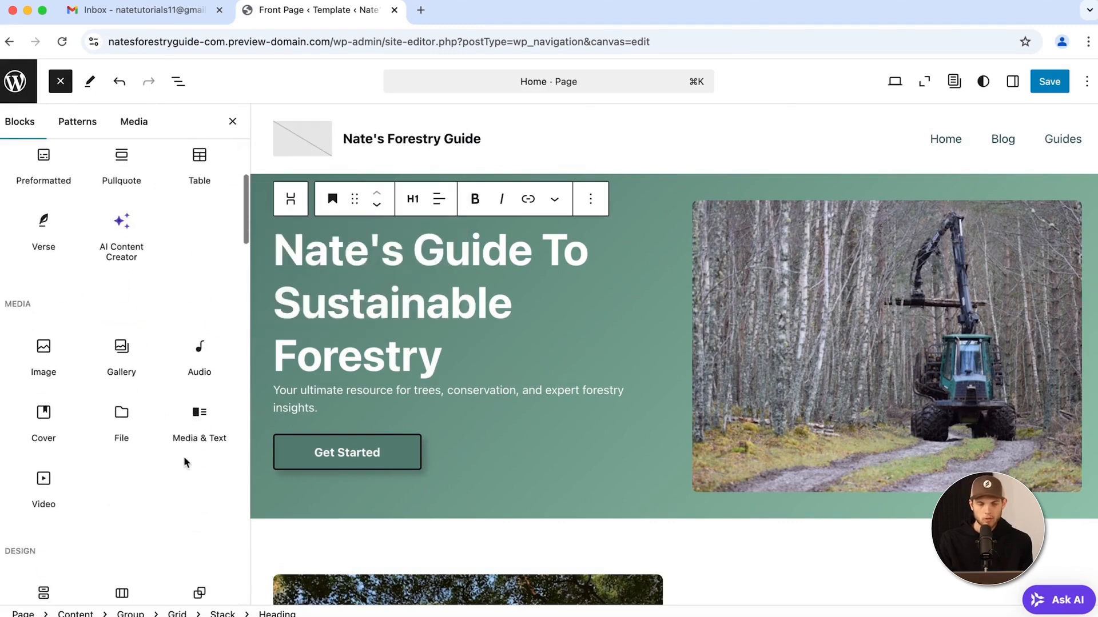
scroll(87, 480, "down", 3)
mouse_move(52, 333)
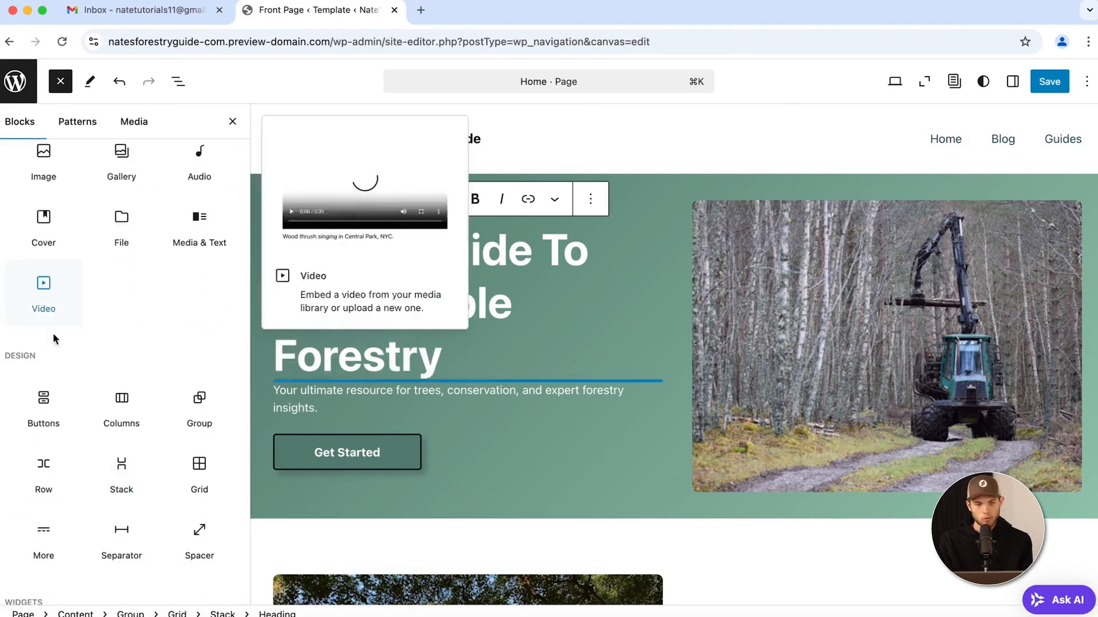
Add a "Join Now" button below the Forestry Expertise Delivered paragraph and open its link field
scroll(629, 423, "down", 8)
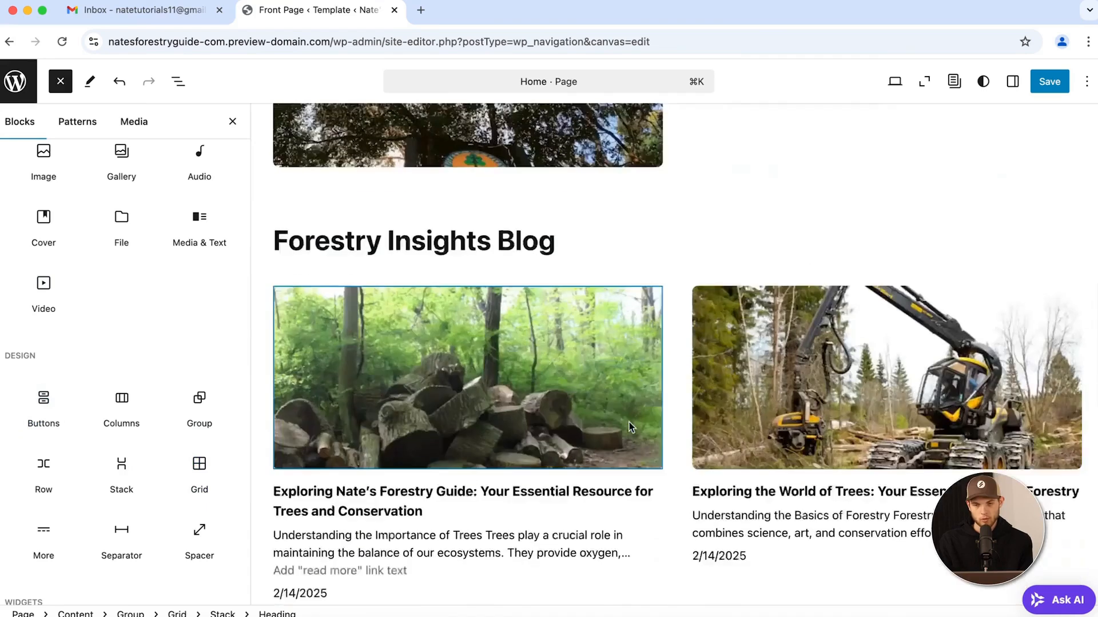
scroll(628, 422, "up", 10)
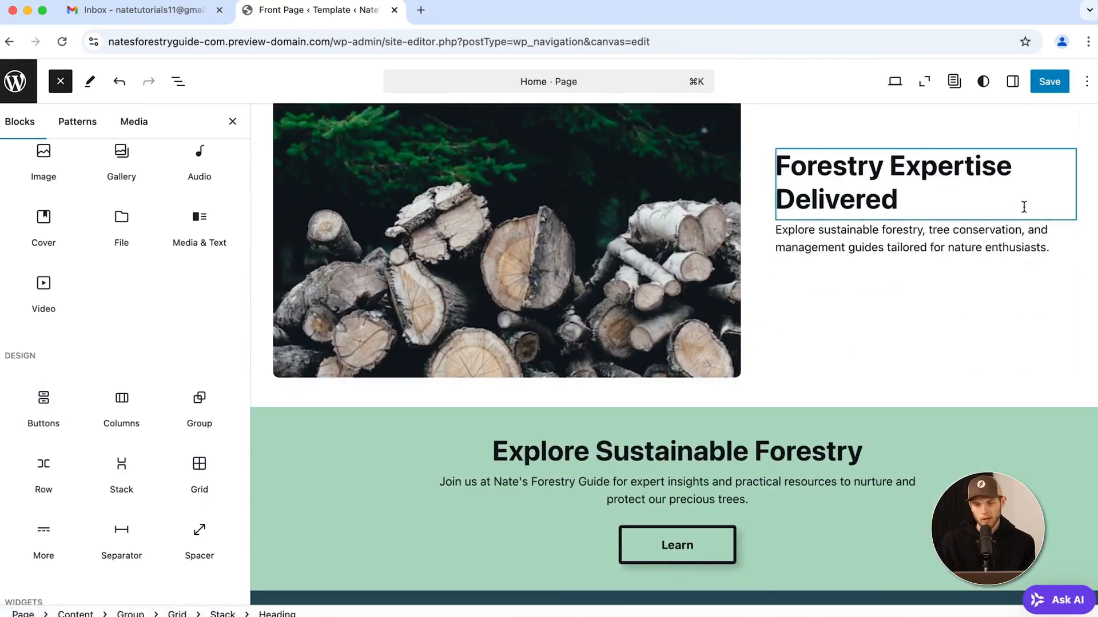
left_click(828, 300)
left_click(864, 291)
left_click(1036, 243)
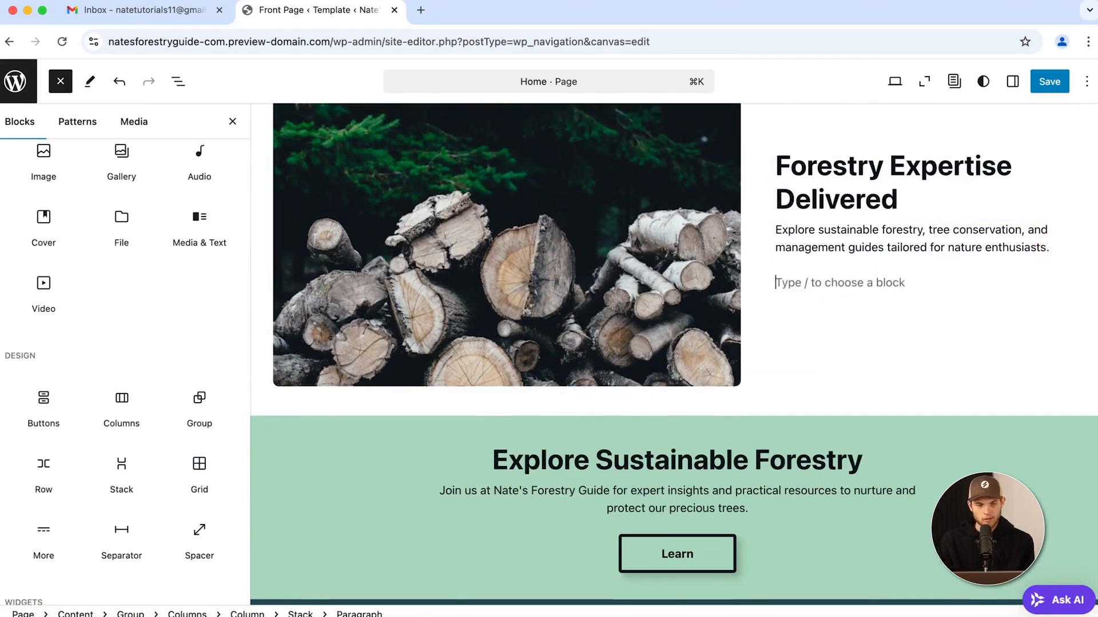
left_click(57, 409)
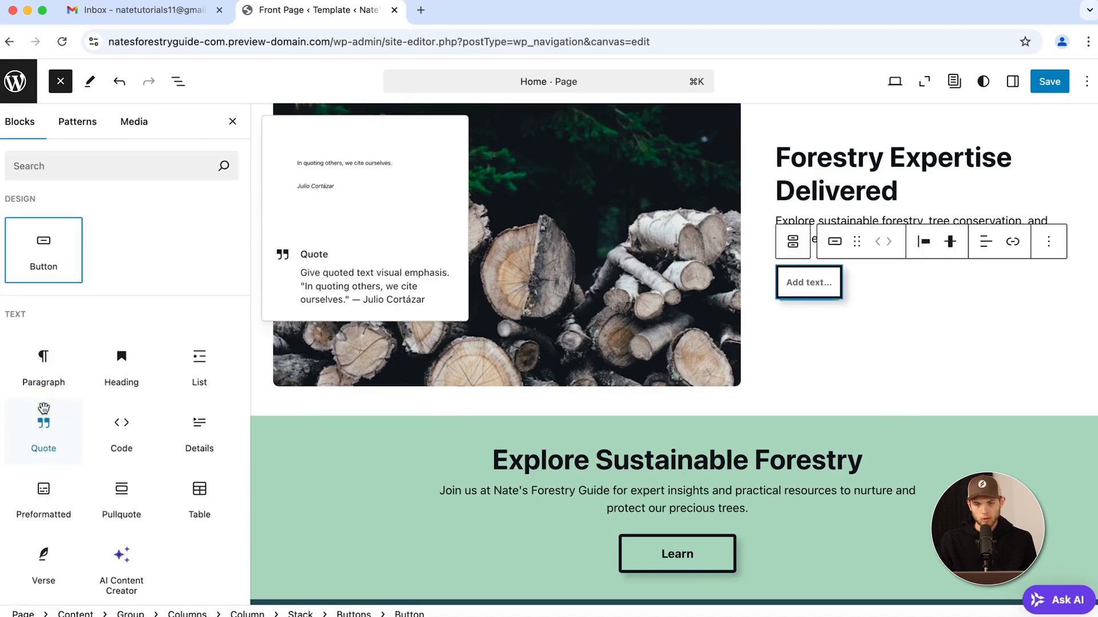
left_click(801, 277)
type("Join Now")
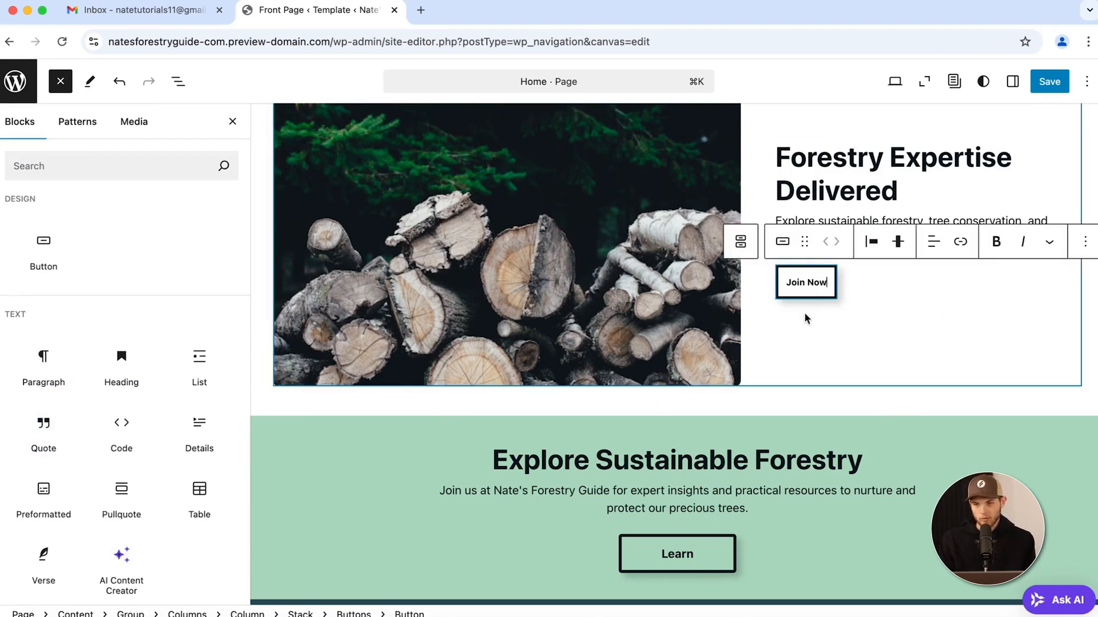
left_click(962, 244)
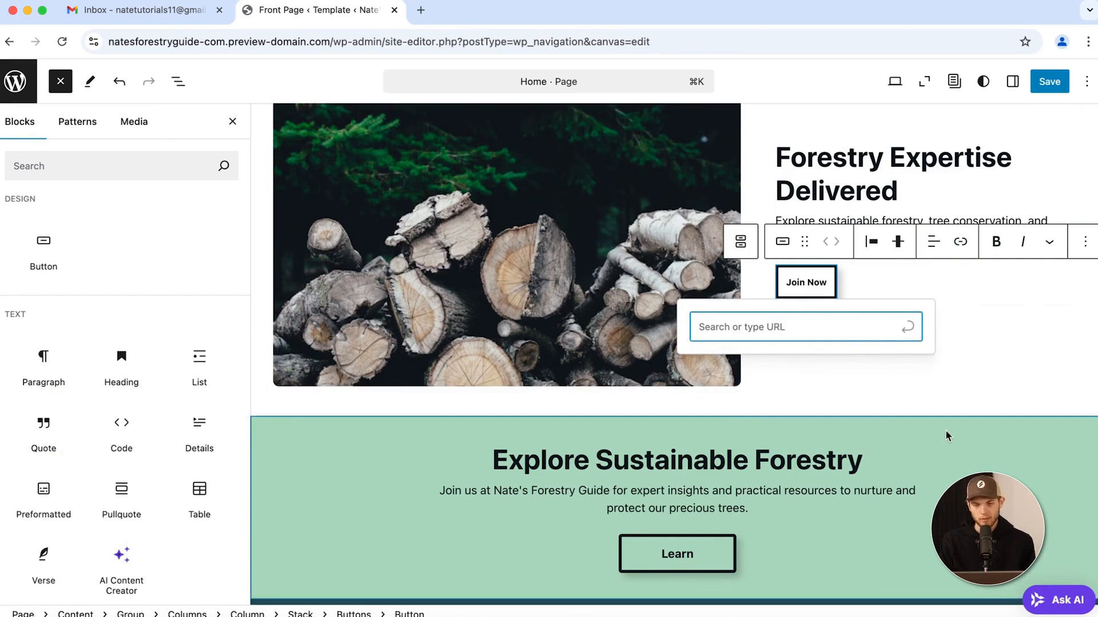
Insert an empty Image block between the Explore Sustainable Forestry paragraph and the Learn button
scroll(838, 396, "down", 3)
left_click(838, 397)
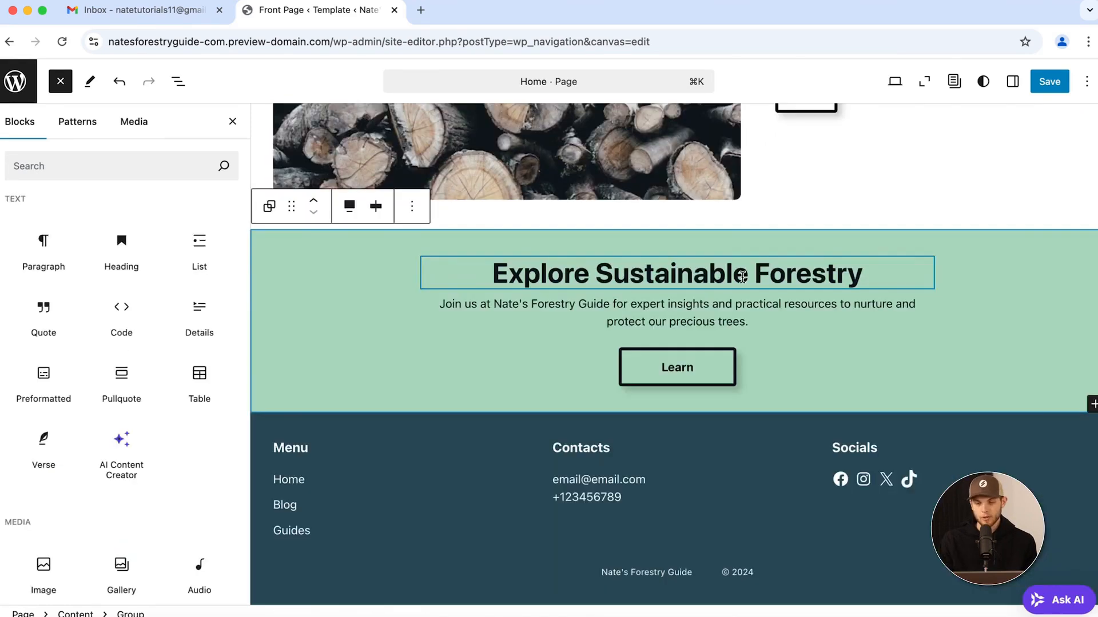
left_click(764, 323)
key("Return")
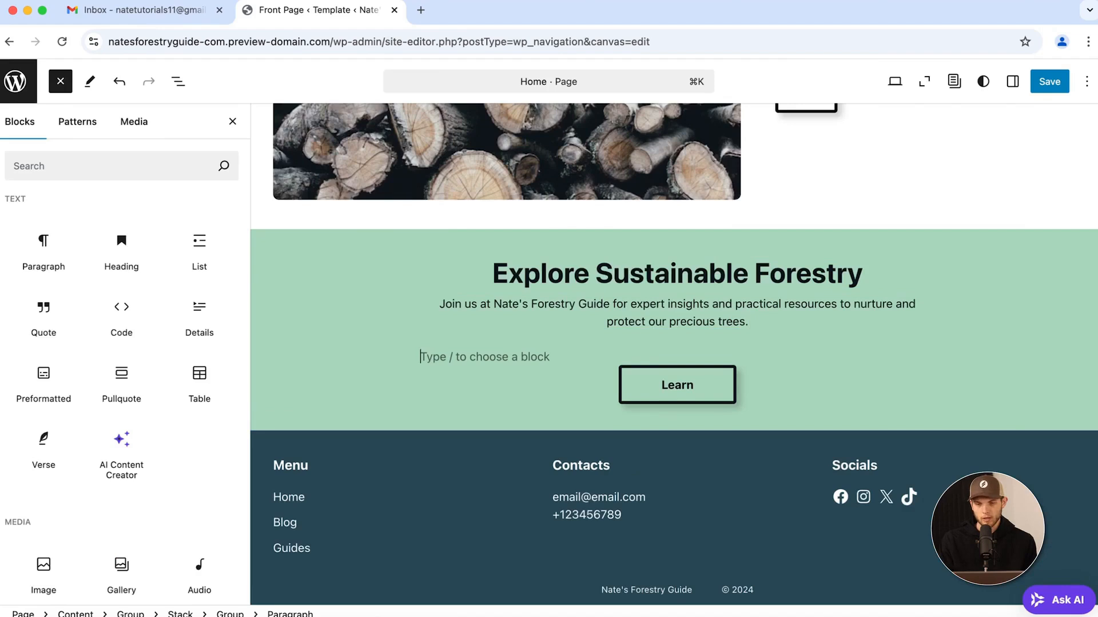
scroll(174, 468, "down", 5)
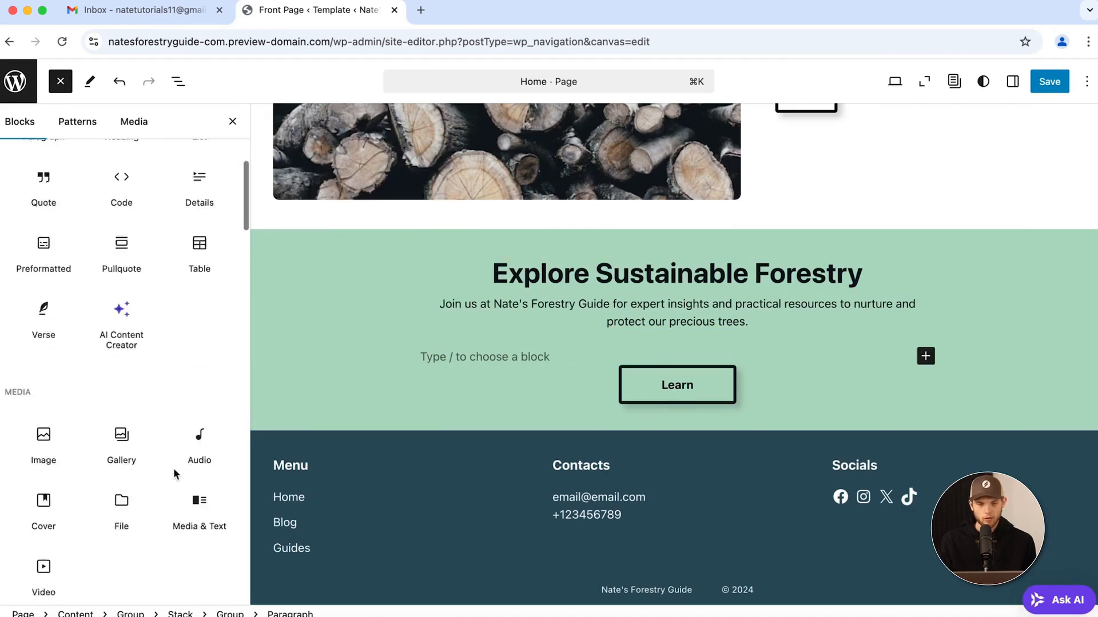
left_click(77, 405)
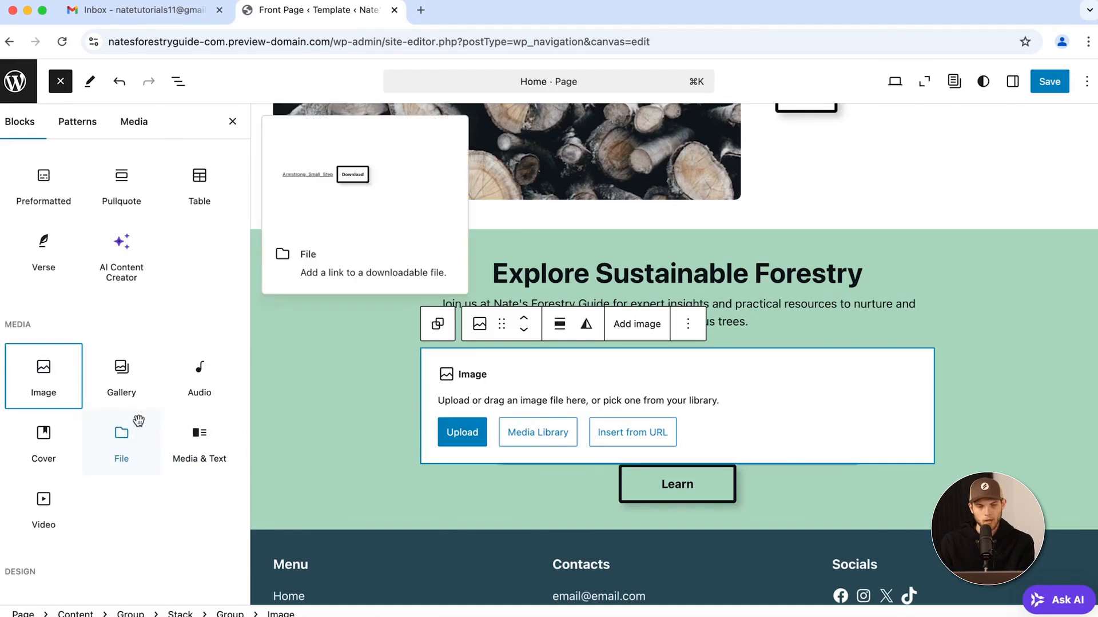
scroll(104, 475, "down", 3)
scroll(105, 482, "down", 3)
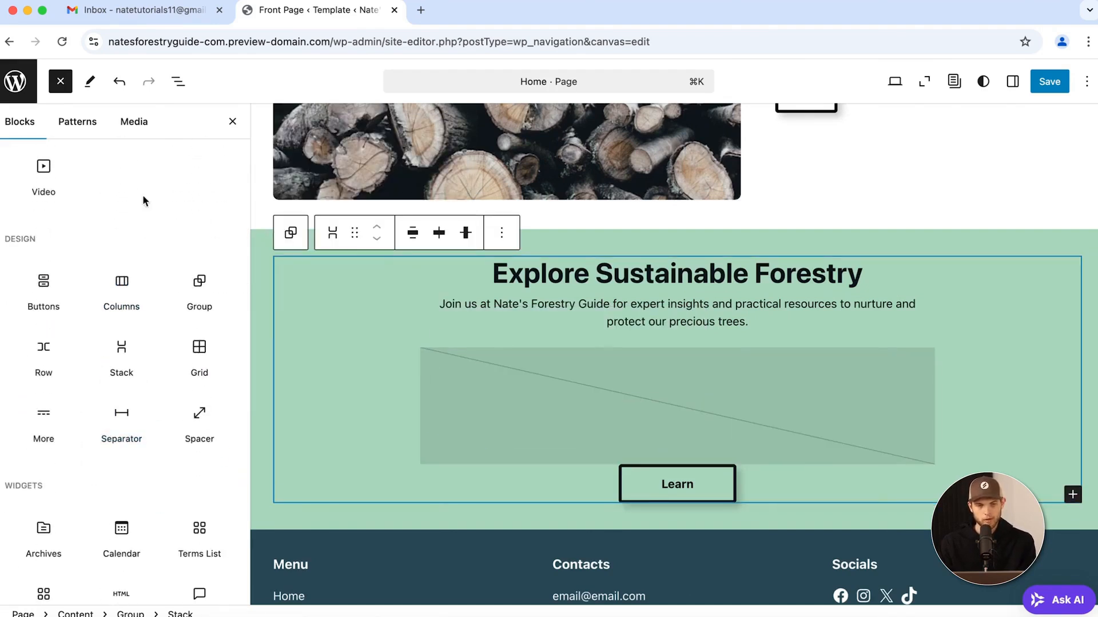
Browse the block patterns in the All and Text categories of the inserter, then close it
left_click(75, 127)
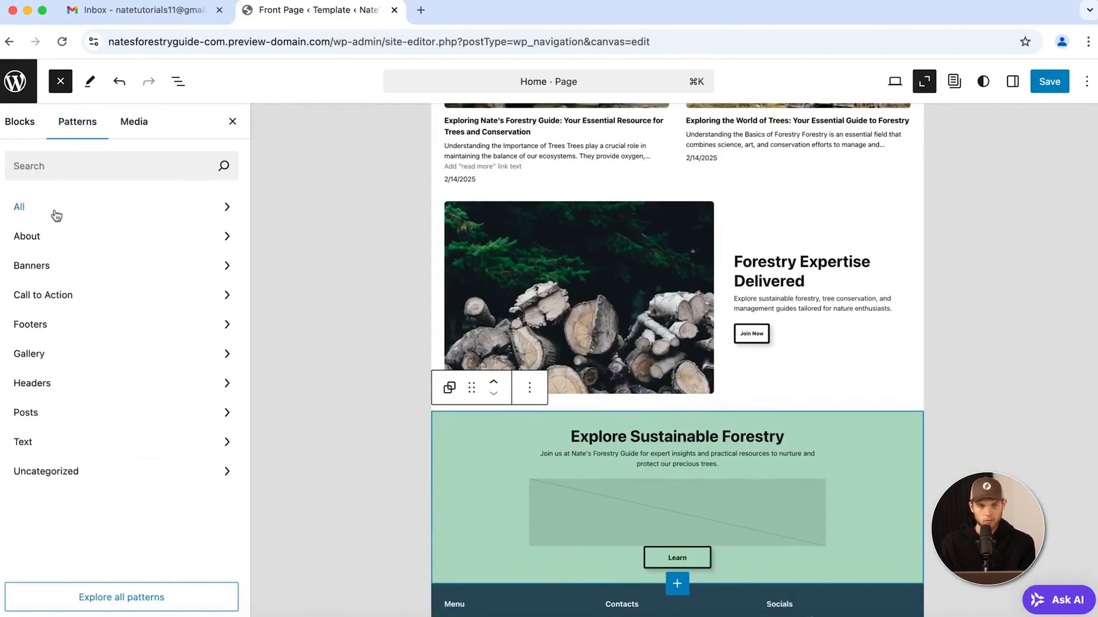
left_click(171, 207)
scroll(382, 320, "down", 3)
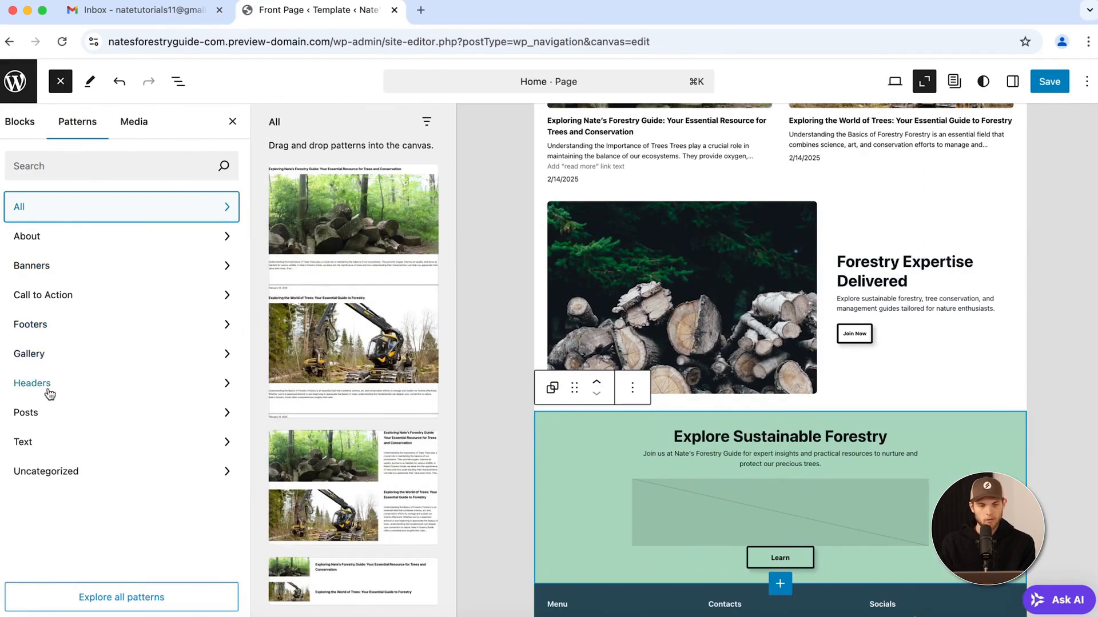
left_click(25, 441)
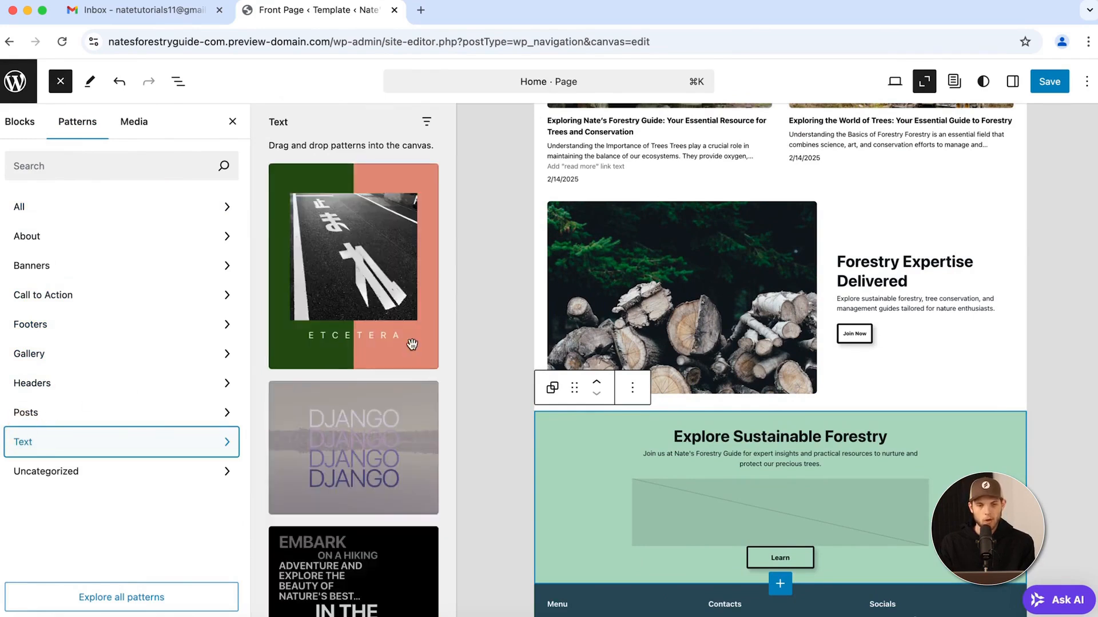
scroll(412, 344, "down", 4)
scroll(374, 388, "down", 4)
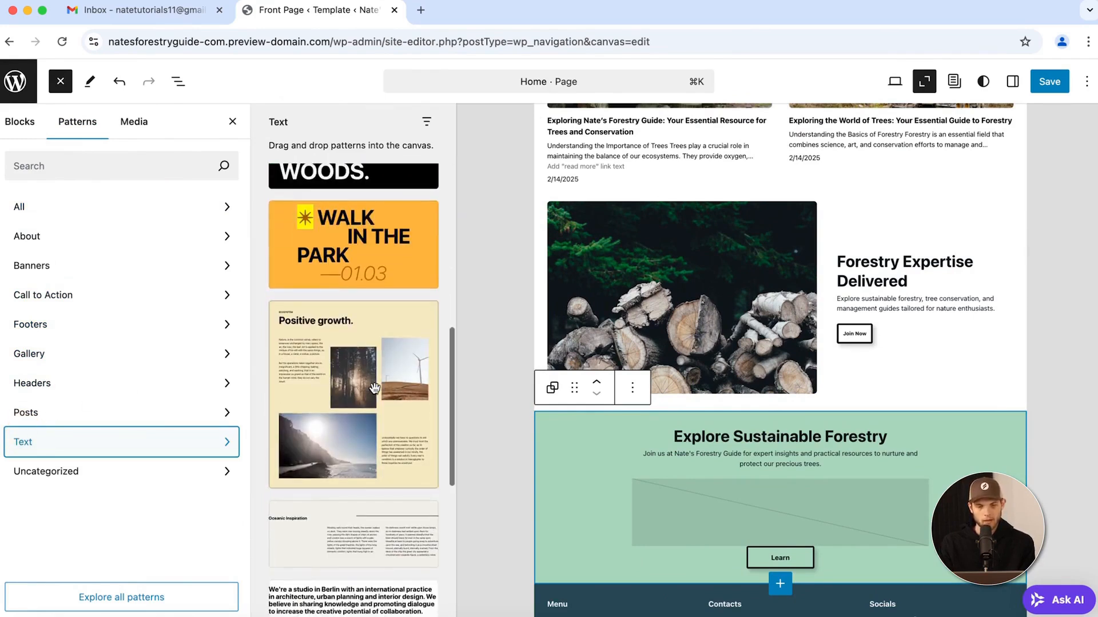
scroll(374, 388, "up", 8)
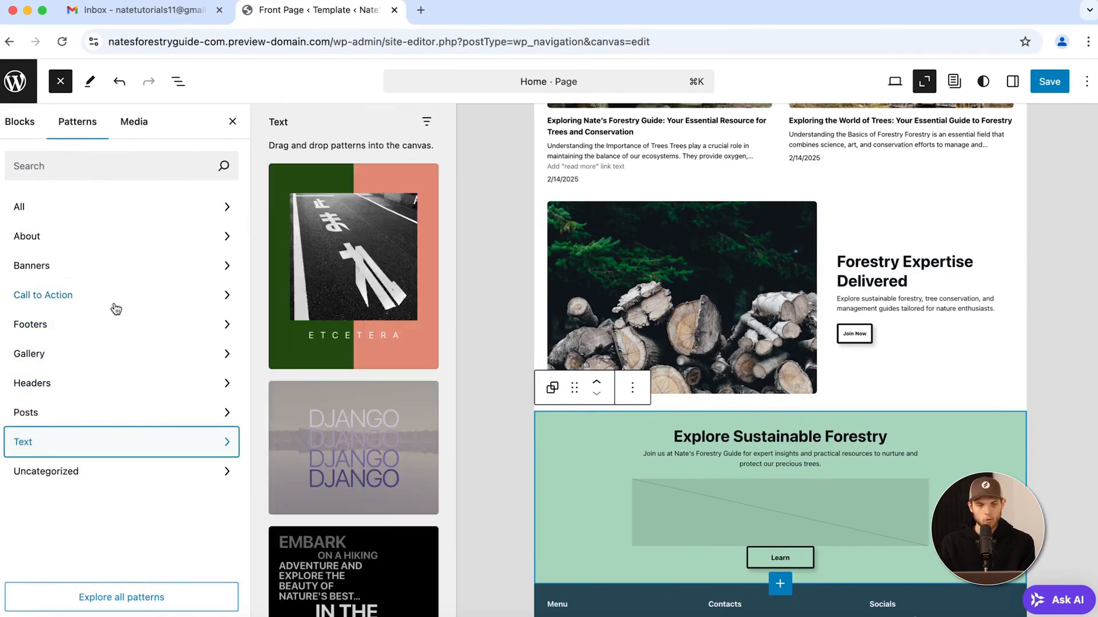
left_click(135, 130)
left_click(233, 122)
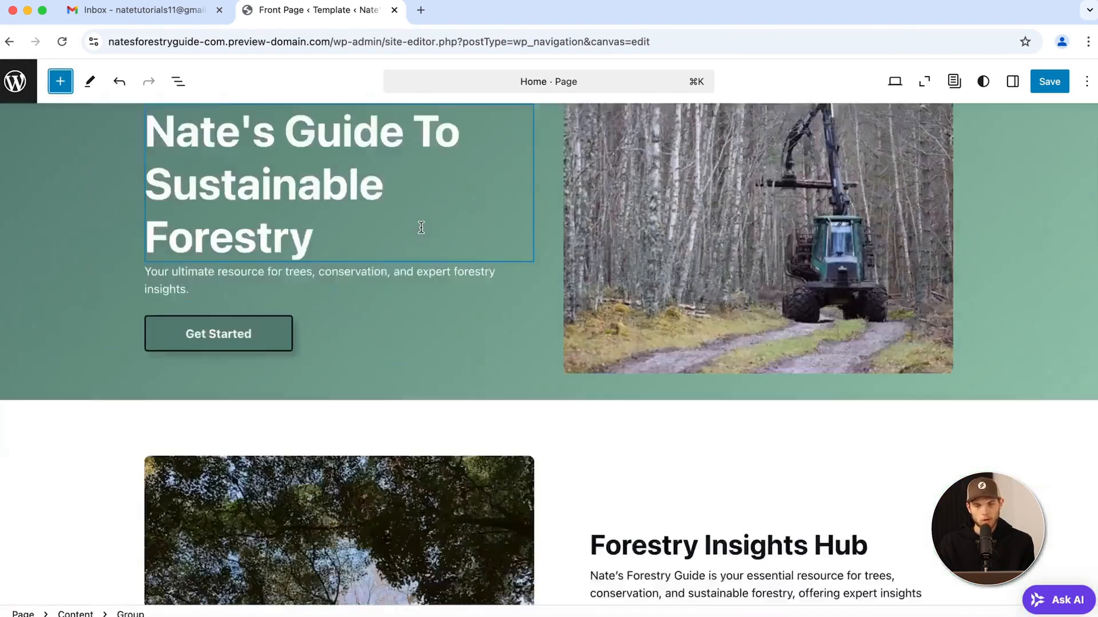
Open the Kodee AI assistant chat, read through the existing conversation and close it
scroll(421, 232, "up", 4)
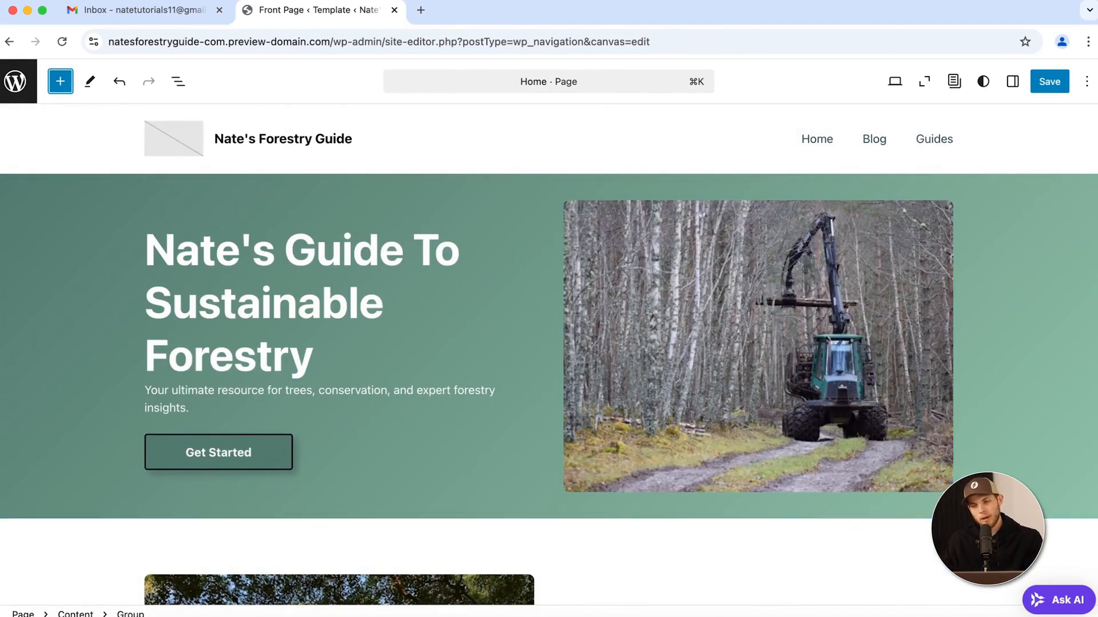
left_click(1083, 612)
scroll(972, 372, "up", 1)
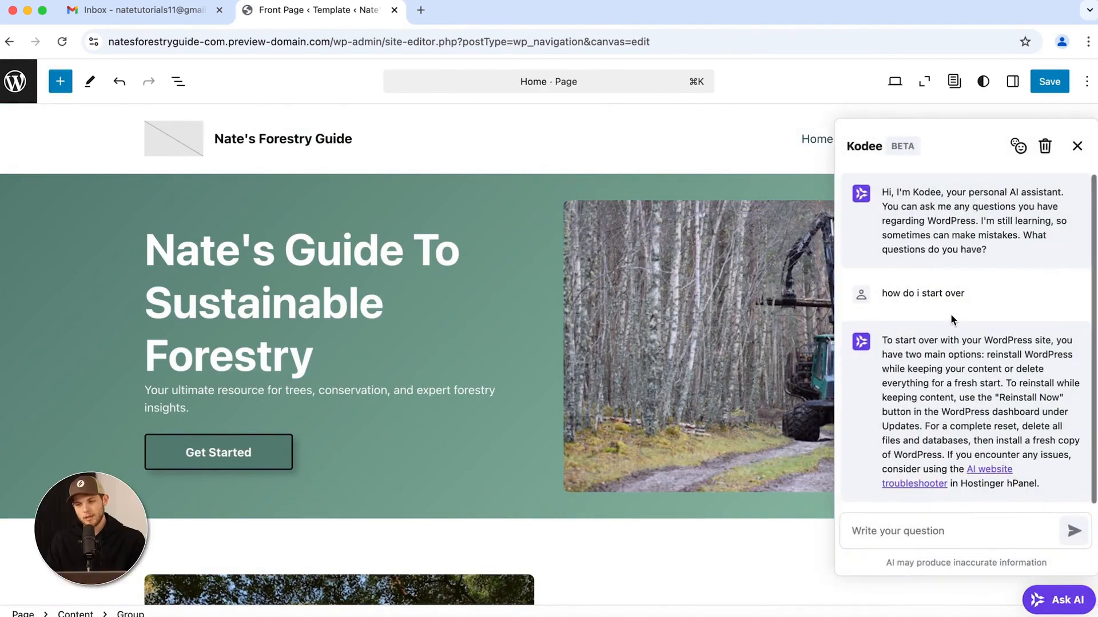
left_click(1078, 146)
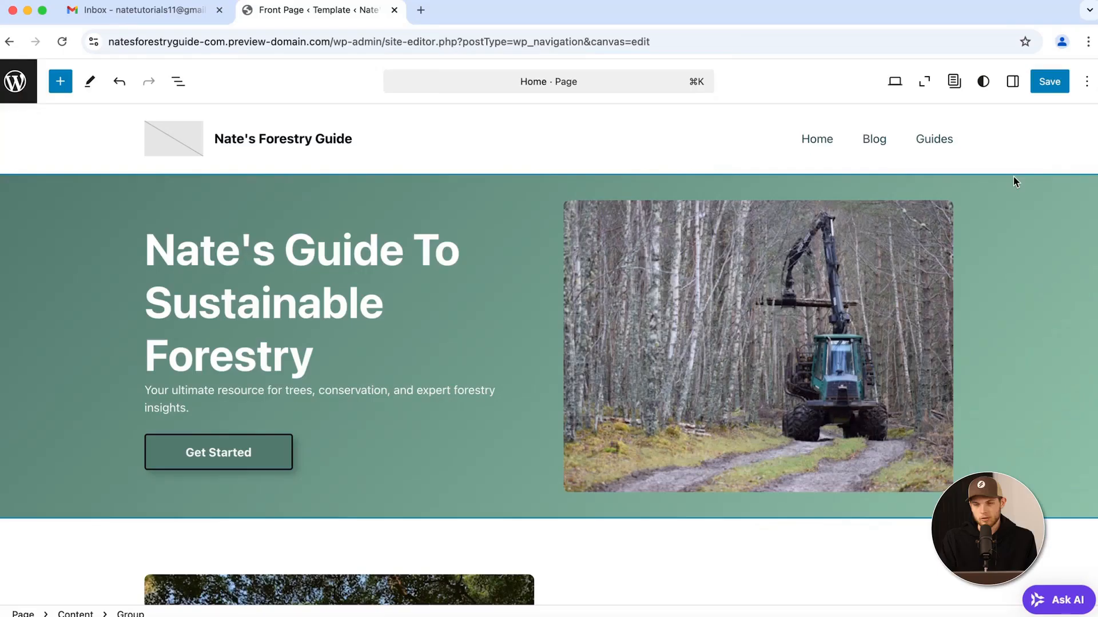
Save the changes made to the Home page
left_click(1046, 86)
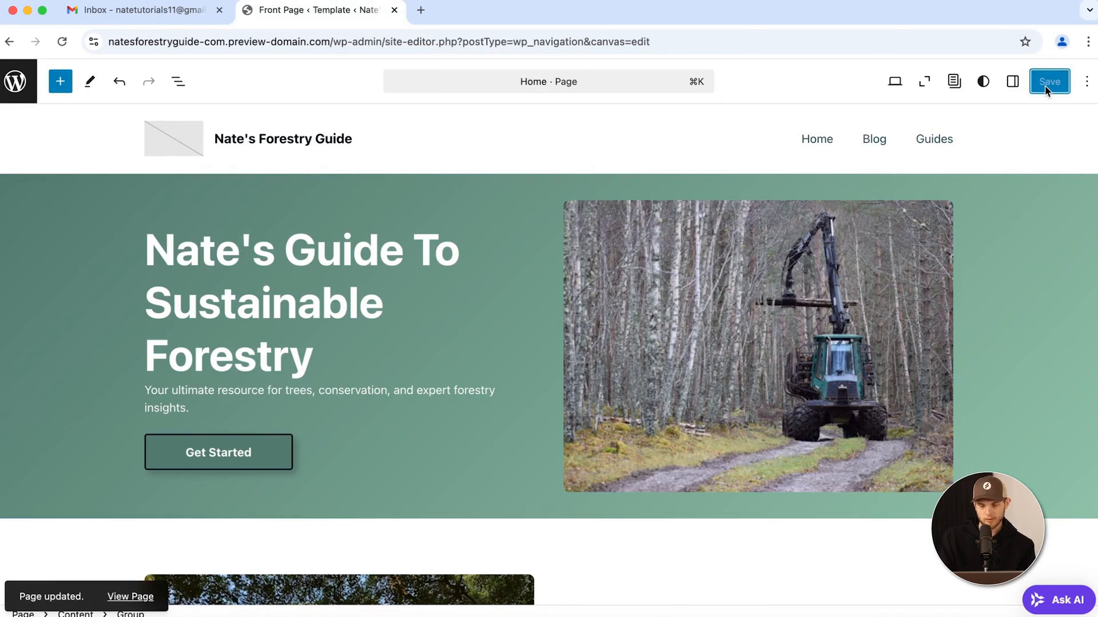
left_click(979, 114)
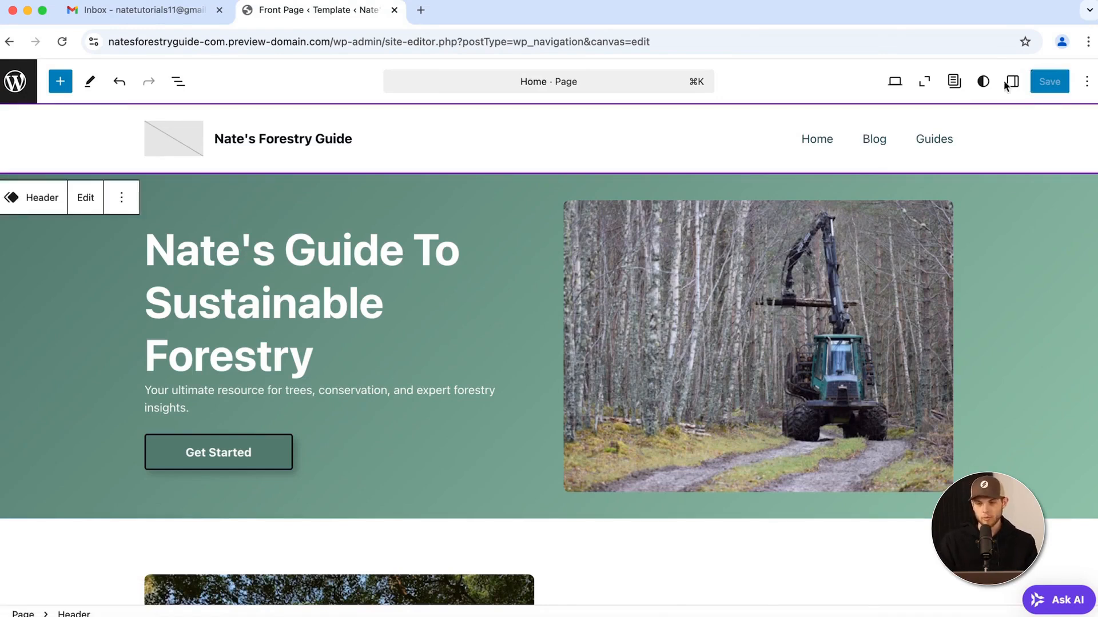
Open the Blog page for editing from the site's page list and look through its content
left_click(951, 83)
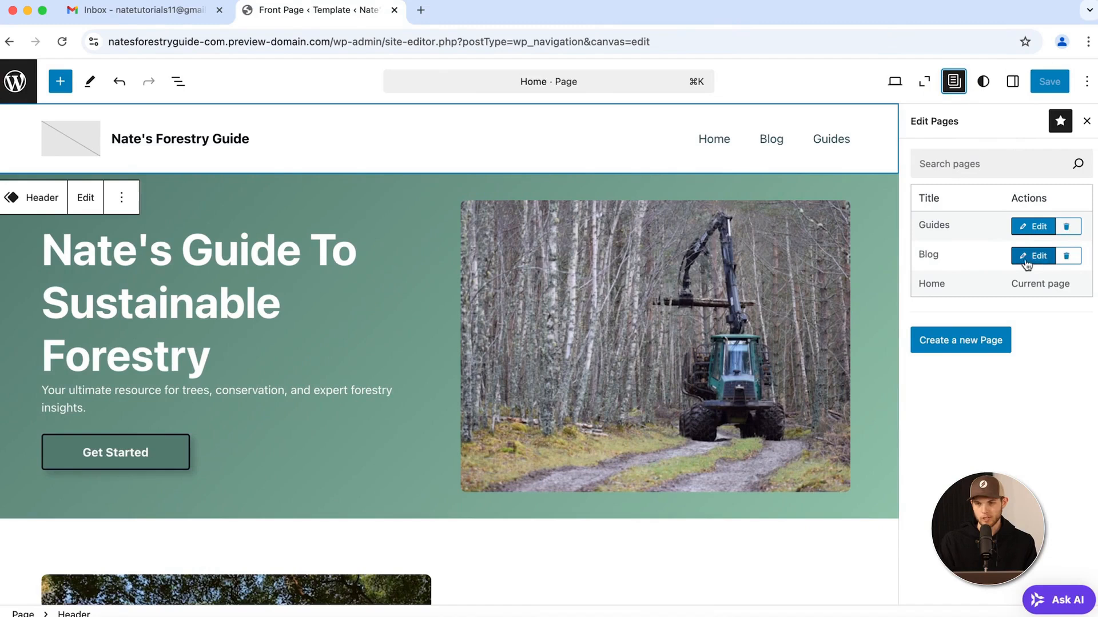
left_click(1025, 258)
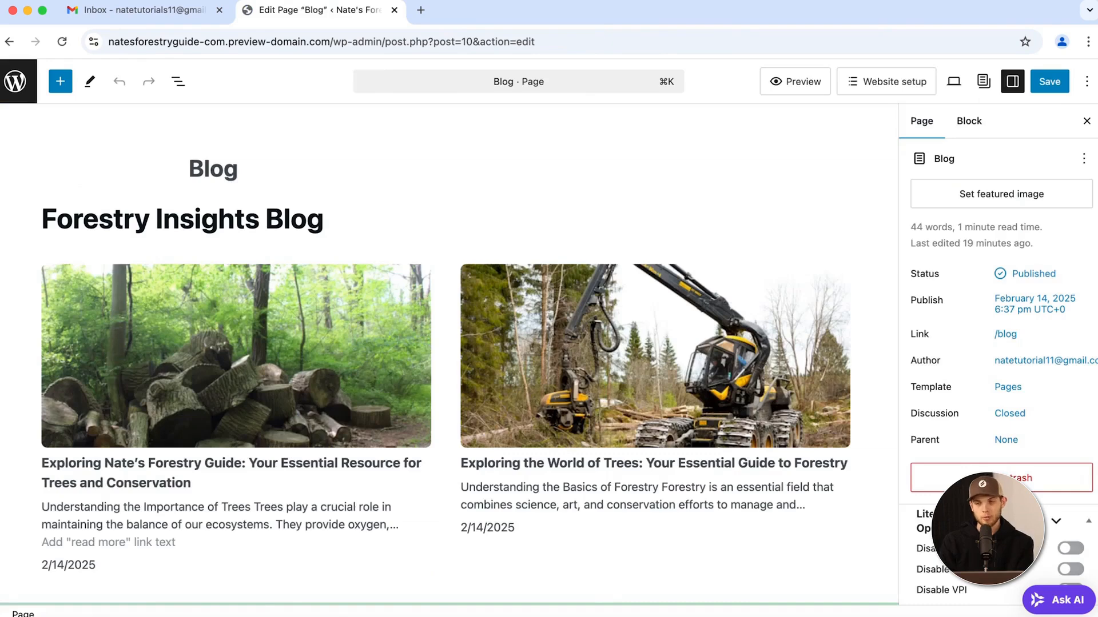
left_click(1084, 123)
scroll(594, 396, "down", 15)
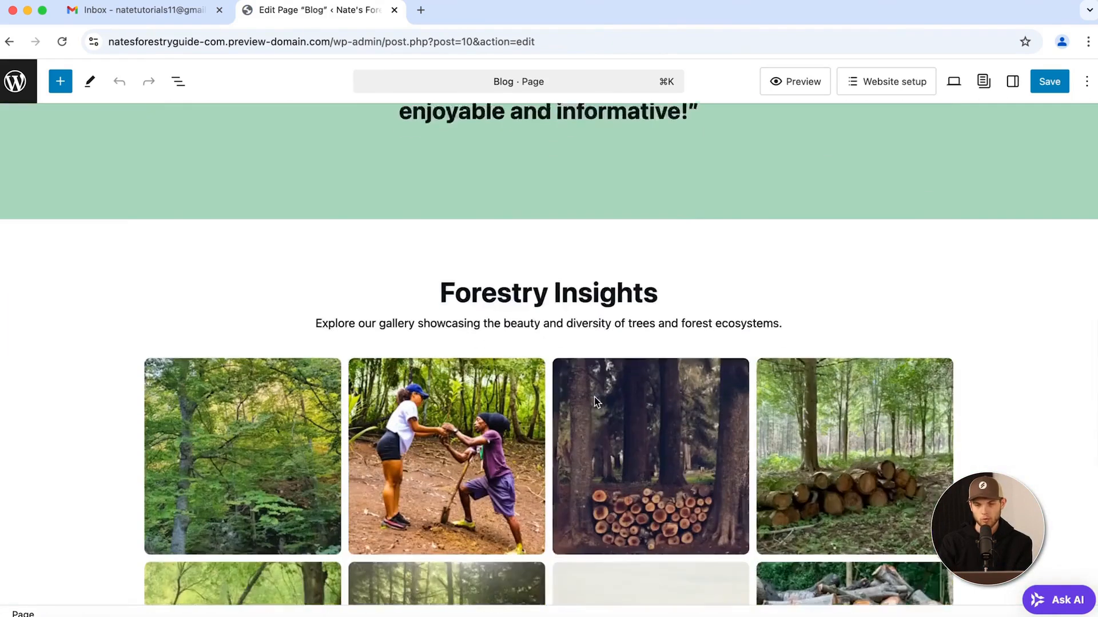
scroll(594, 396, "up", 20)
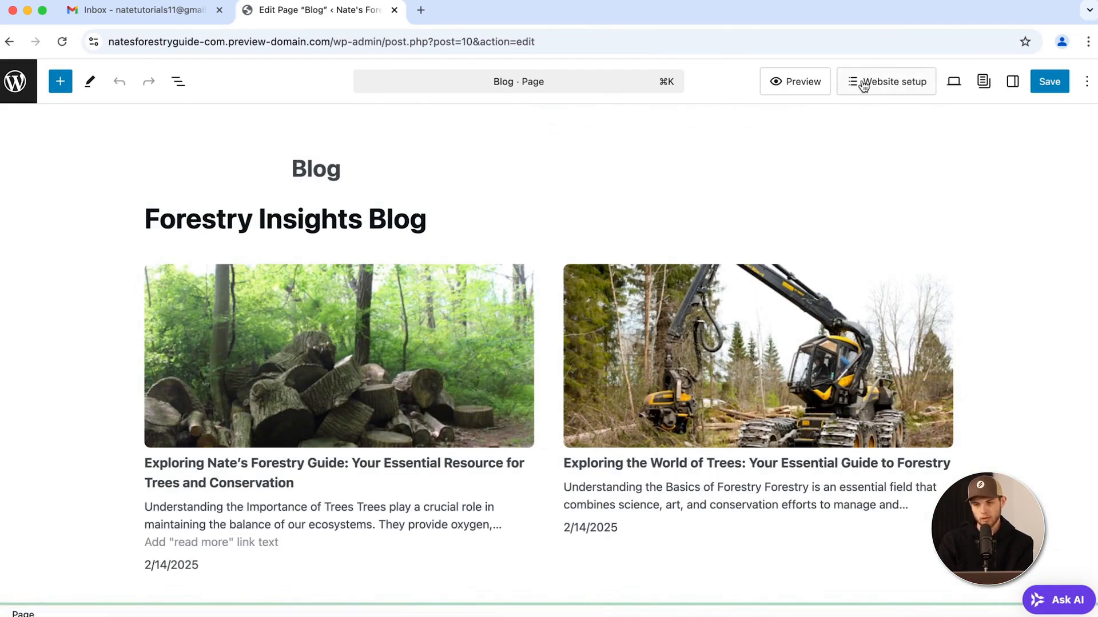
Open the website setup page and examine its onboarding options and the Learn WordPress videos
left_click(907, 87)
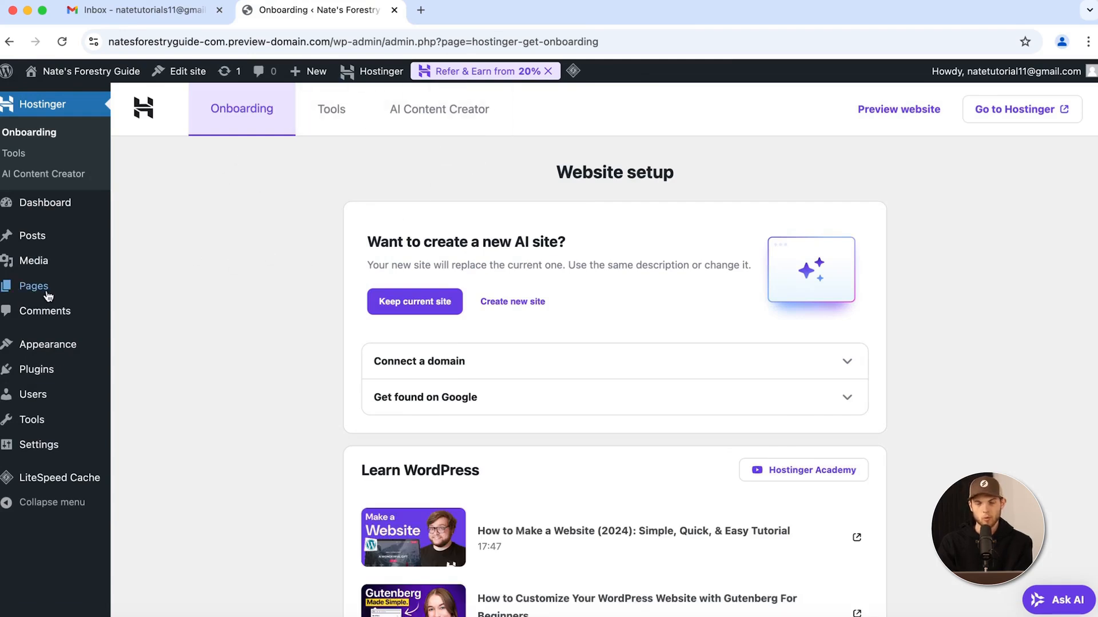
mouse_move(49, 295)
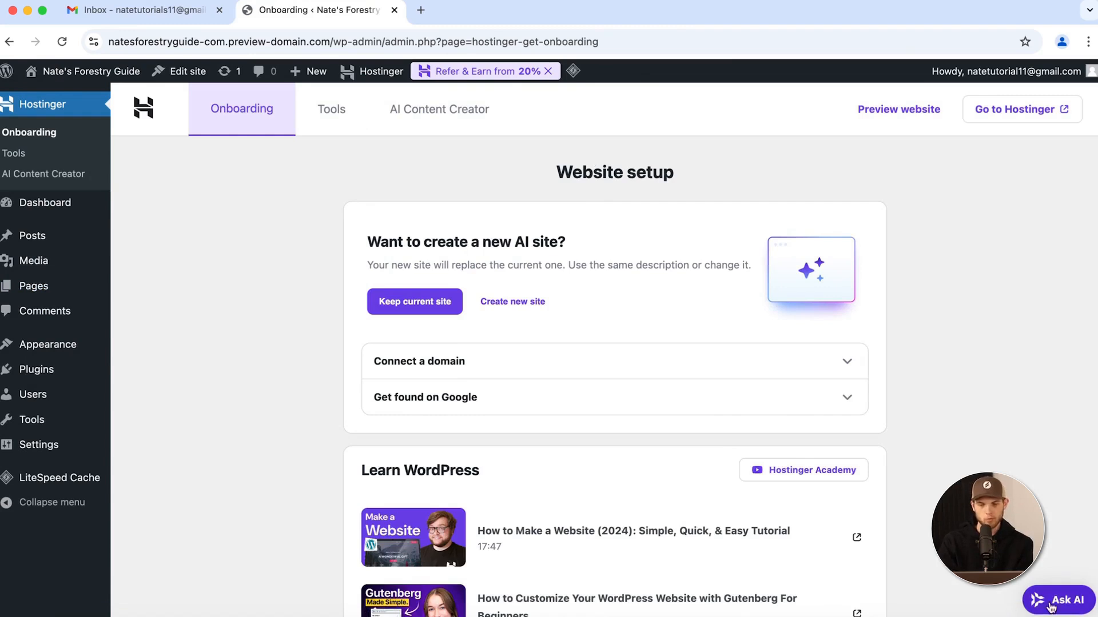
scroll(689, 517, "down", 5)
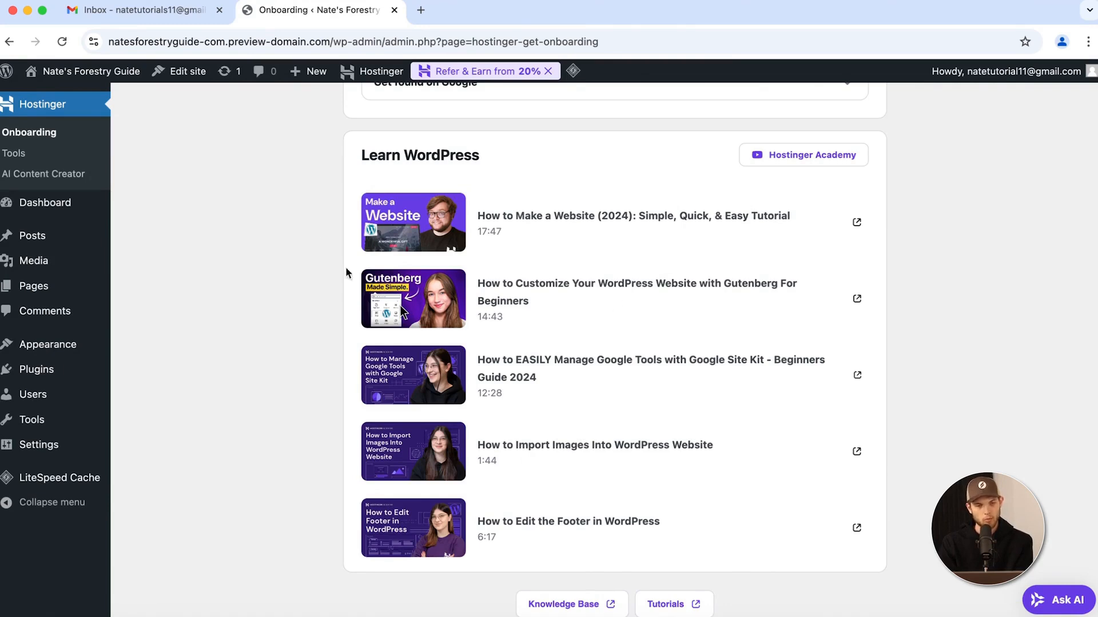
scroll(305, 221, "up", 5)
Create a new post titled "Best Trees for Lumber in New York"
mouse_move(65, 242)
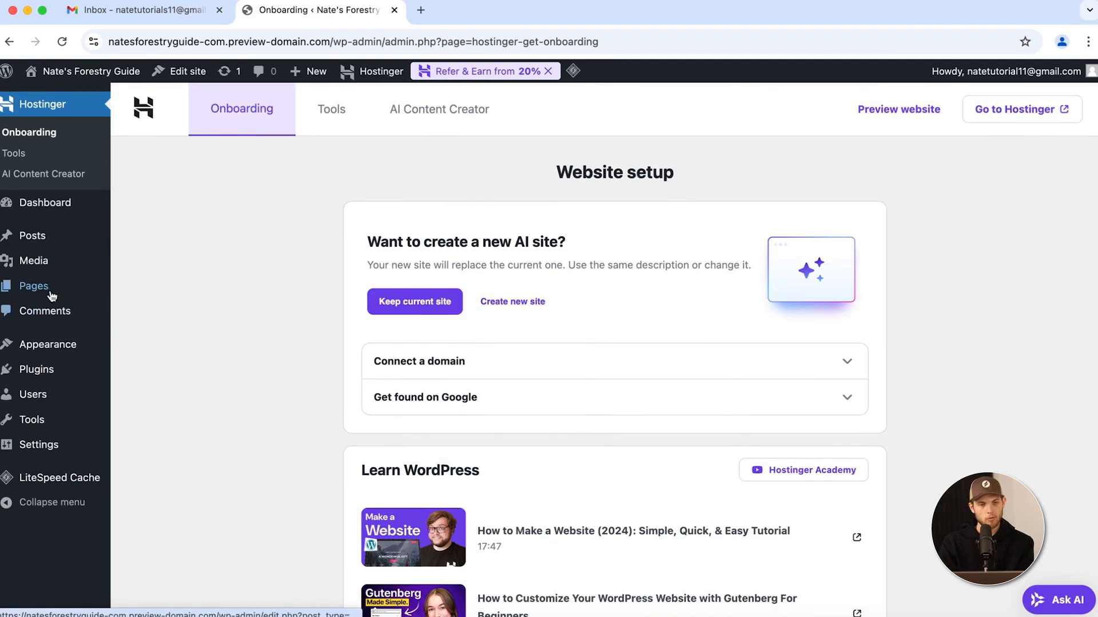
left_click(68, 239)
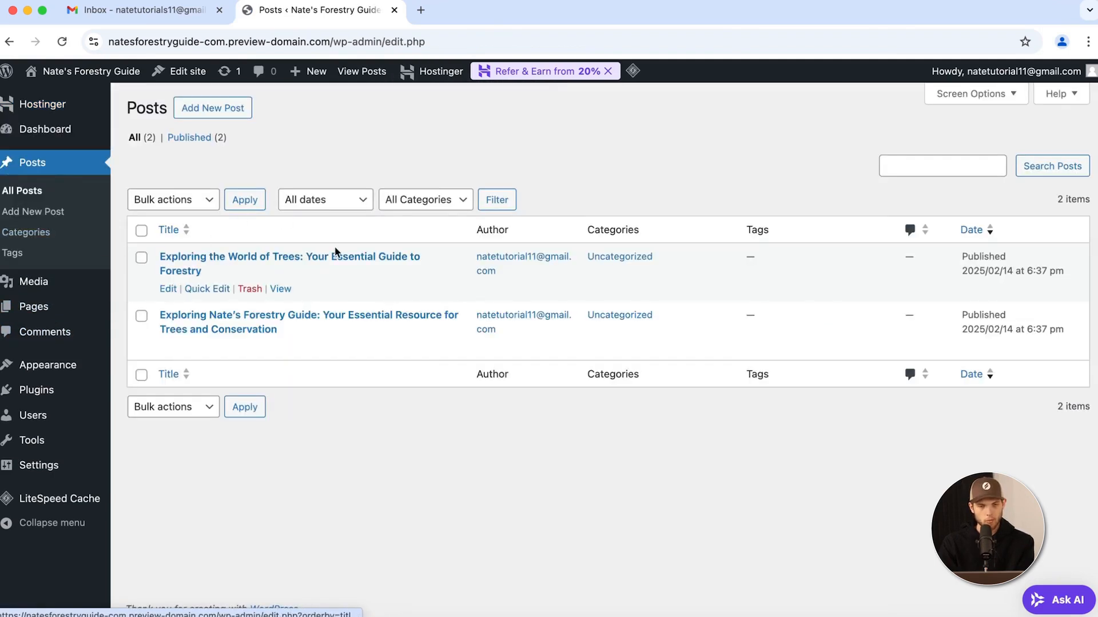
left_click(228, 109)
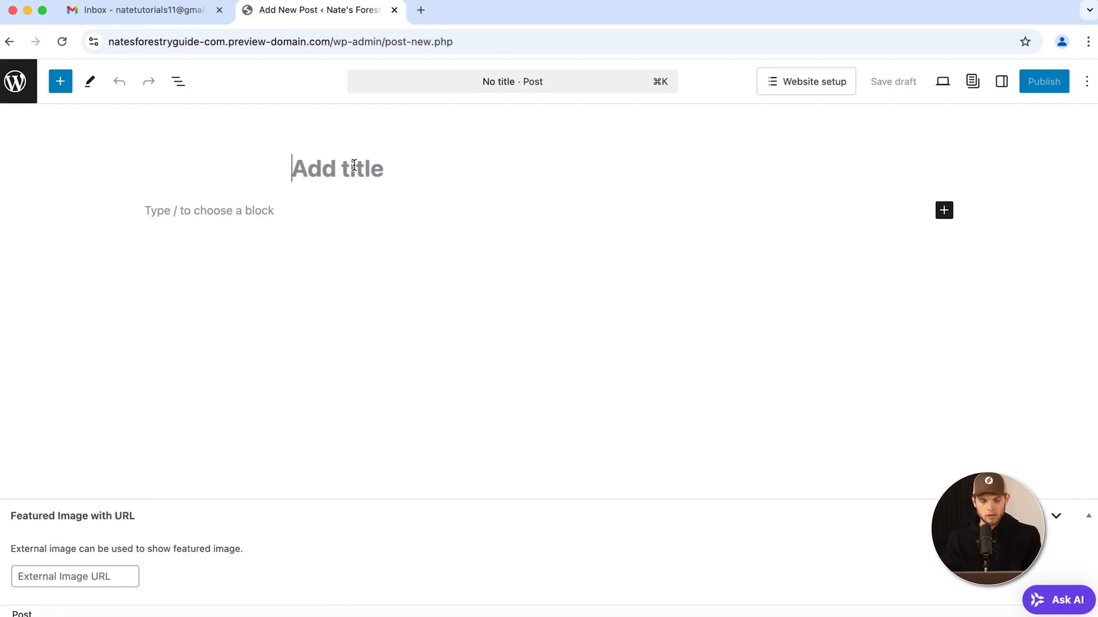
type("Best Trees for Lu")
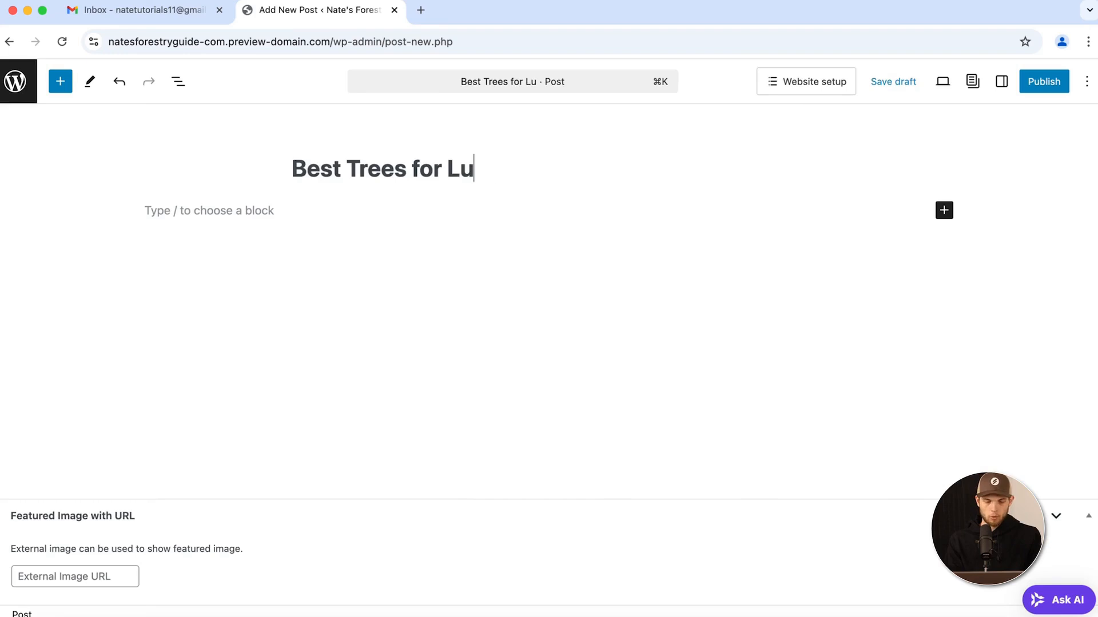
type("mber in New York")
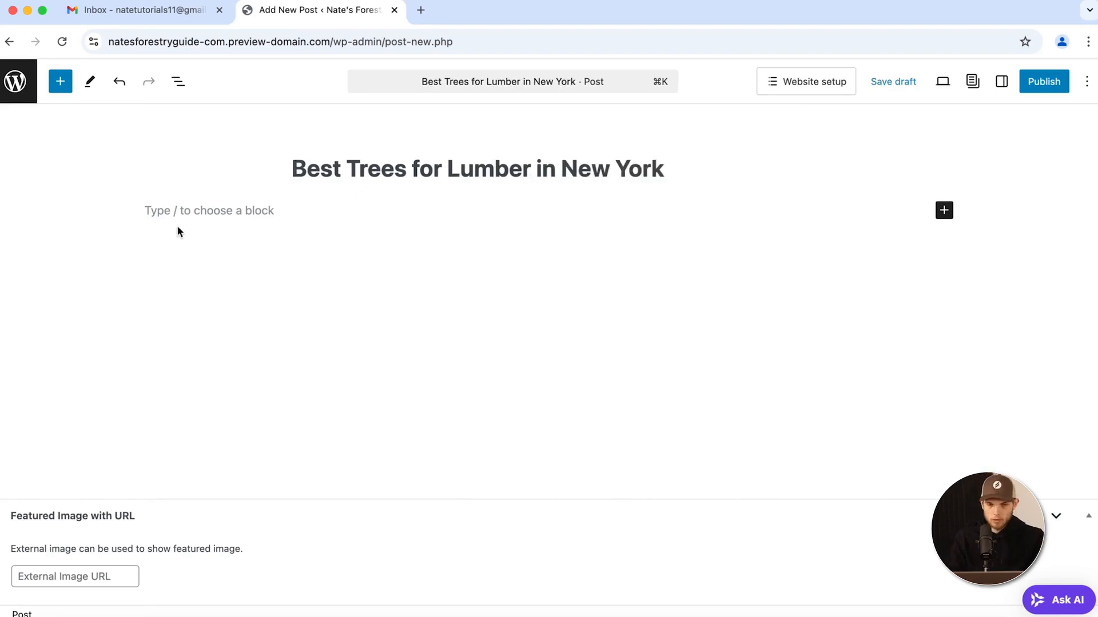
Insert an AI Content Creator block in the post body and copy the post title in as its main topic
left_click(167, 216)
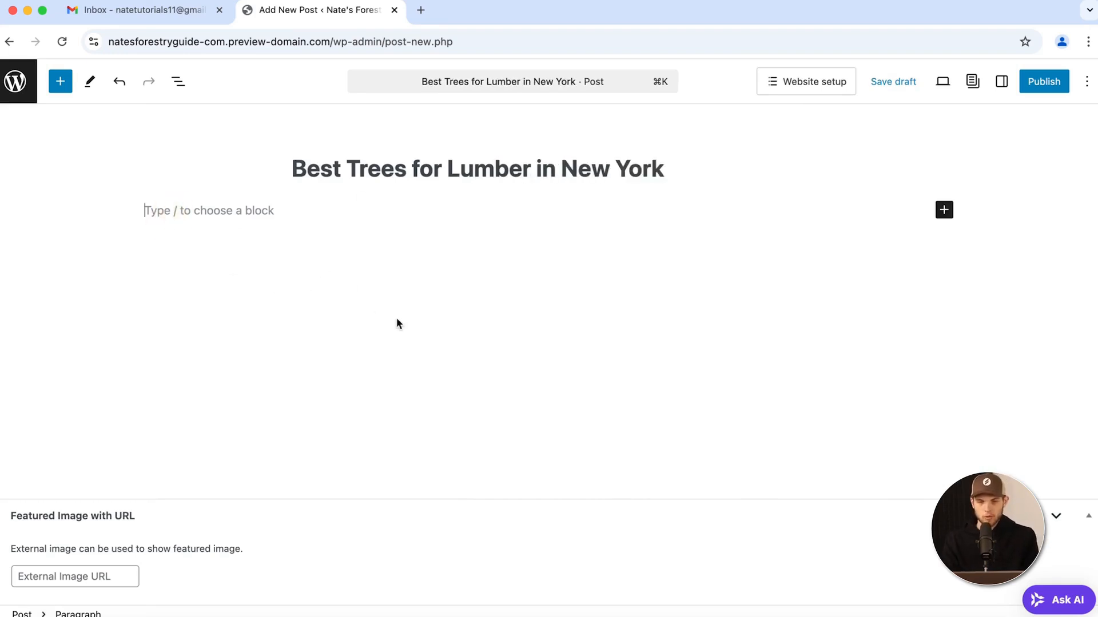
left_click(943, 211)
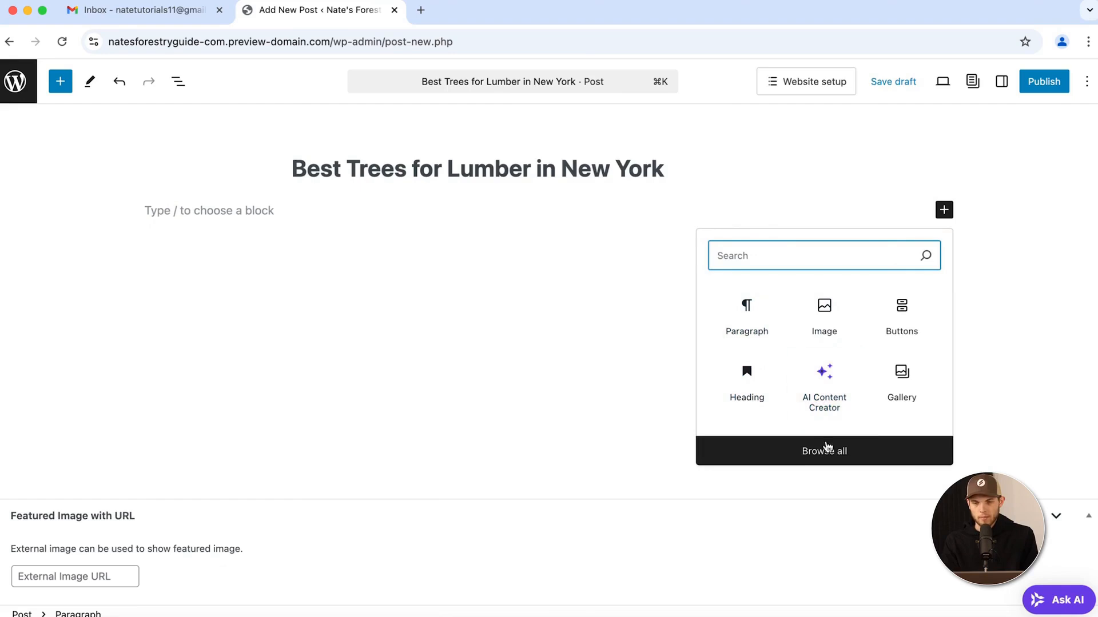
left_click(833, 390)
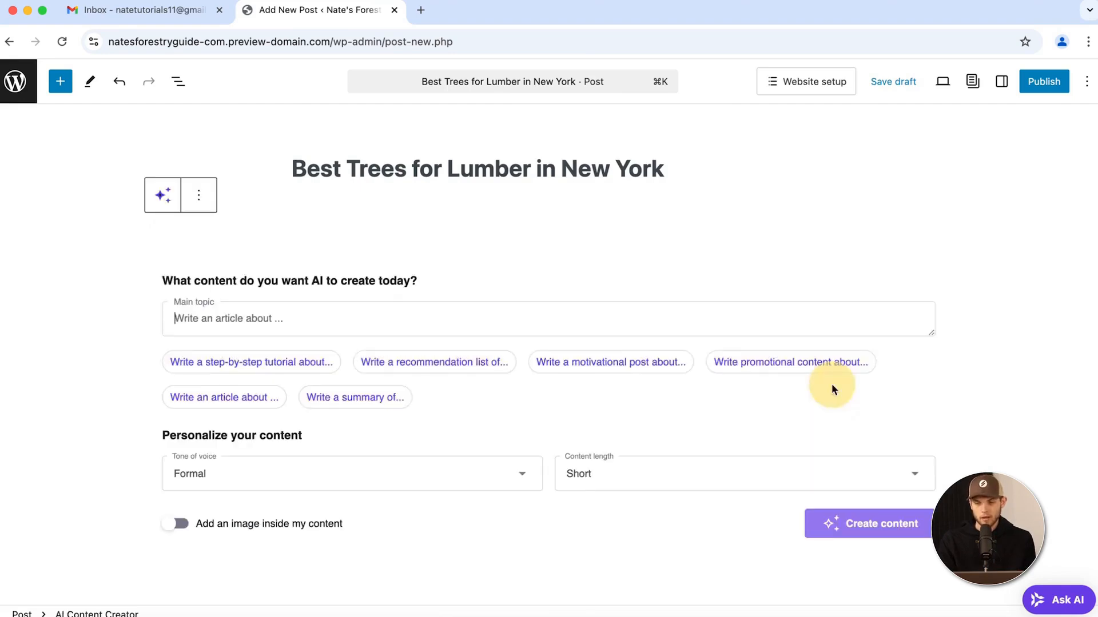
left_click_drag(295, 165, 470, 336)
key("super+c")
left_click(469, 332)
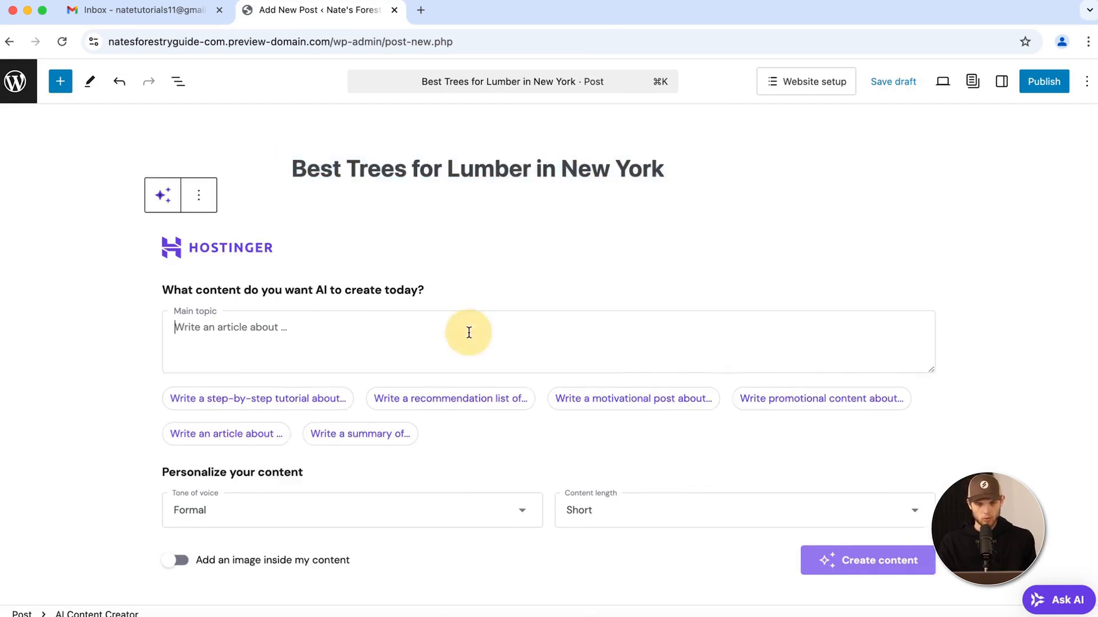
key("super+v")
Generate the article with a Trustworthy tone of voice, Medium content length and an image inside the content
scroll(428, 346, "down", 5)
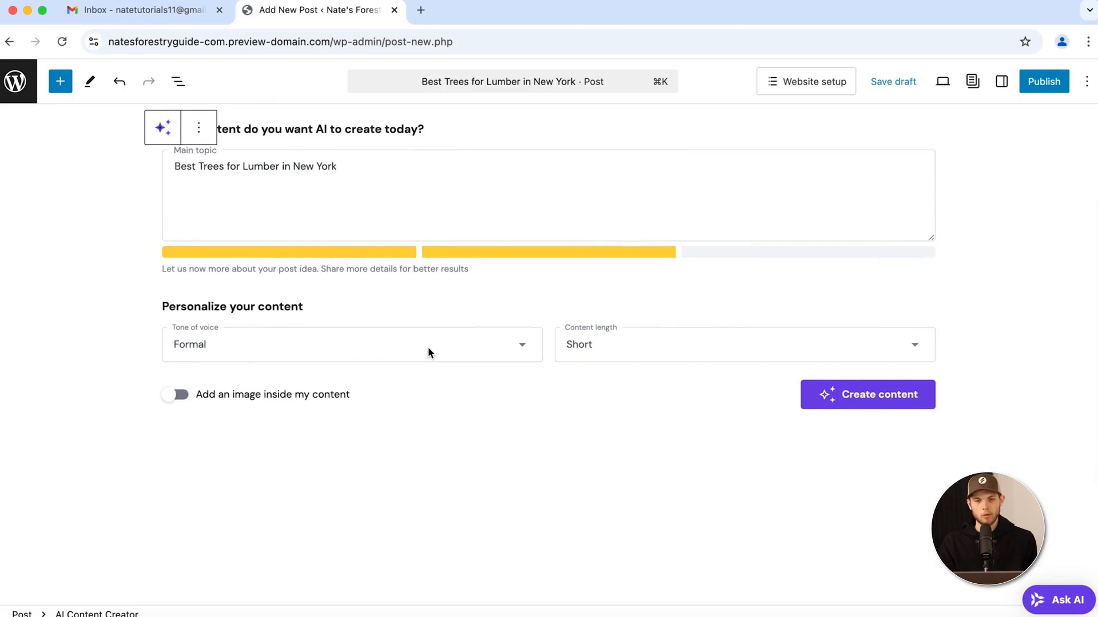
scroll(428, 347, "down", 2)
left_click(411, 307)
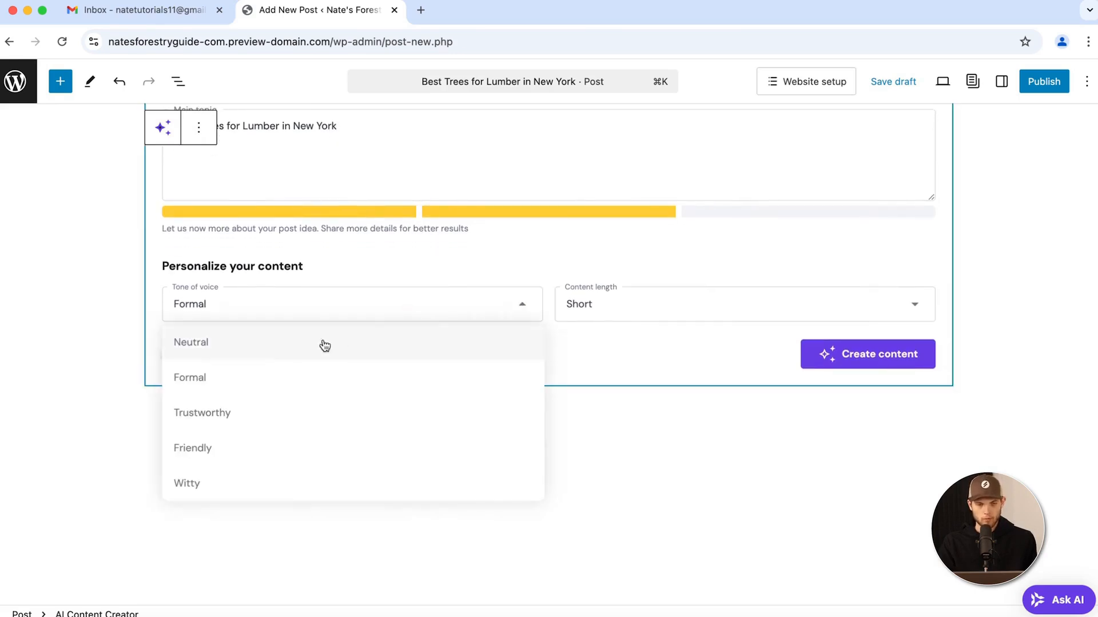
left_click(227, 423)
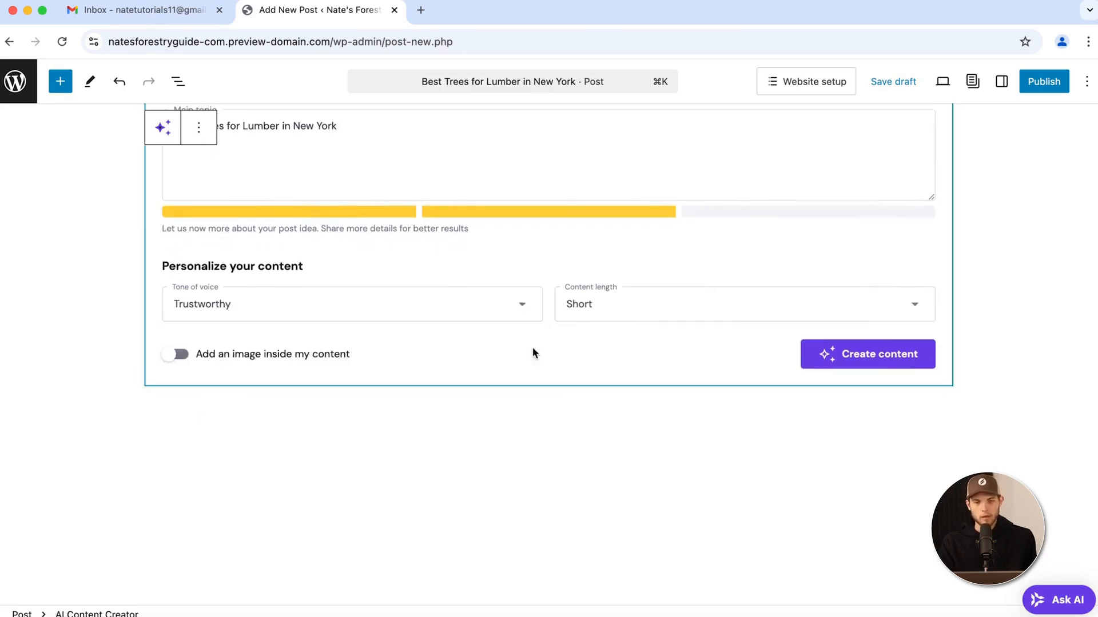
left_click(634, 304)
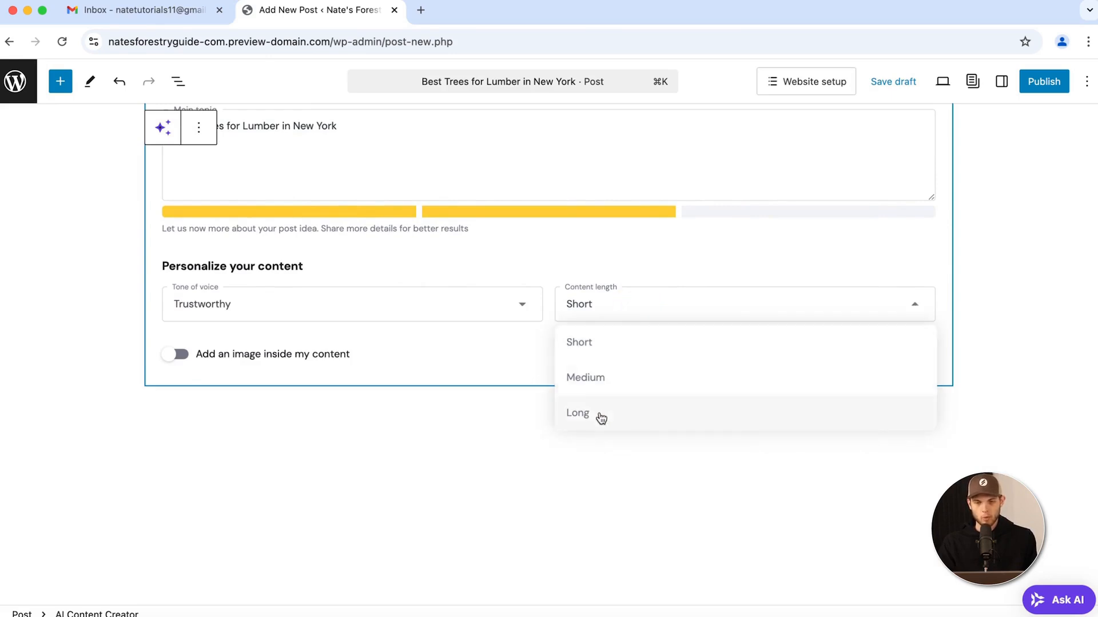
left_click(593, 382)
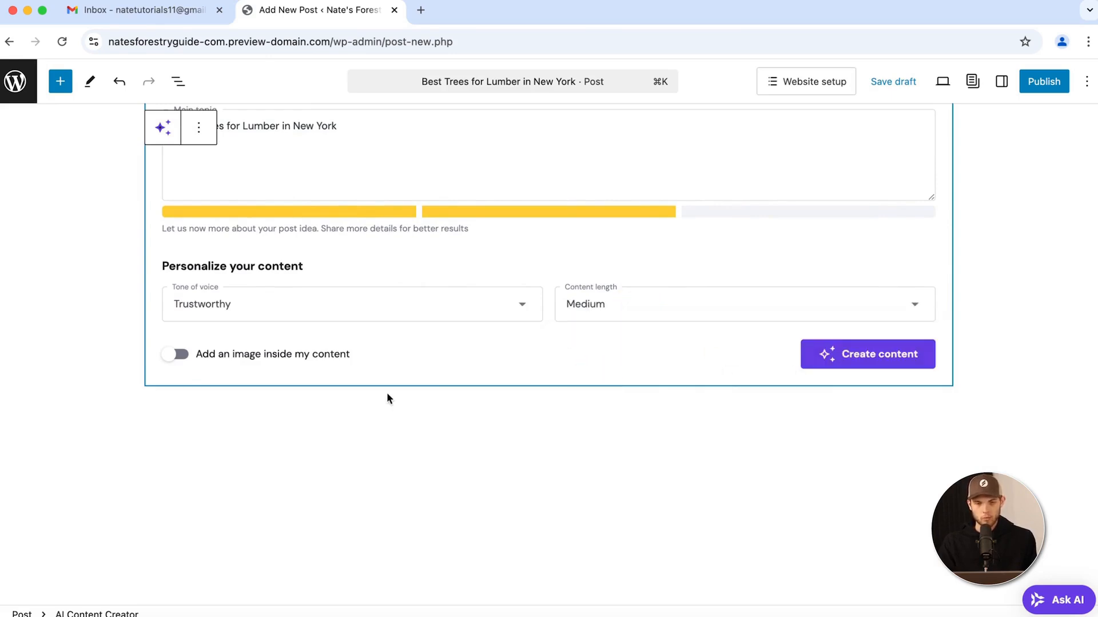
left_click(175, 355)
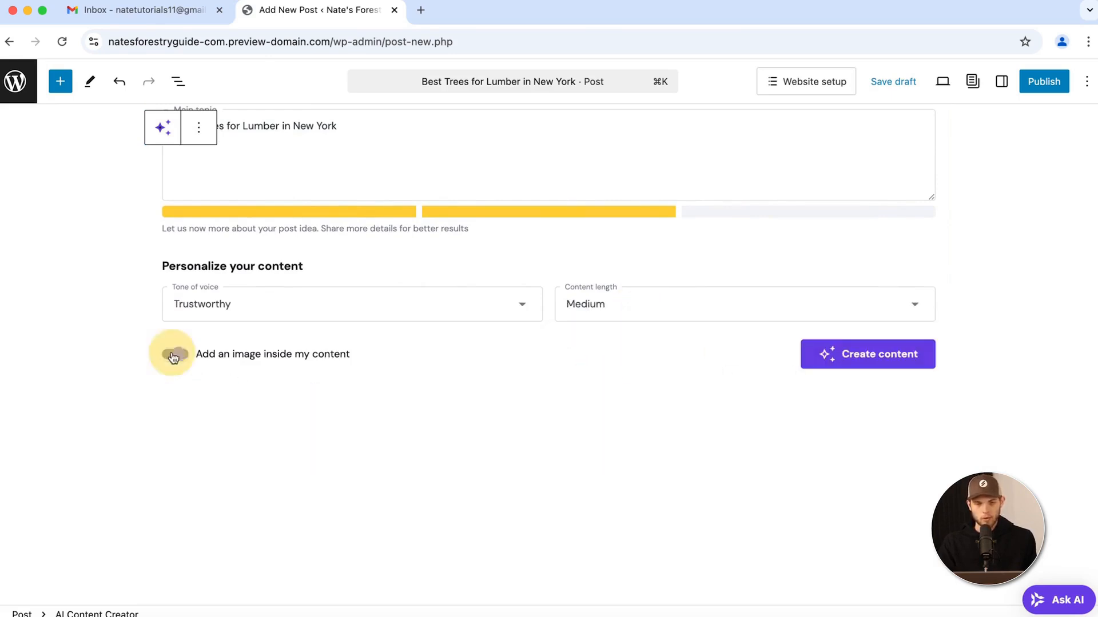
left_click(891, 362)
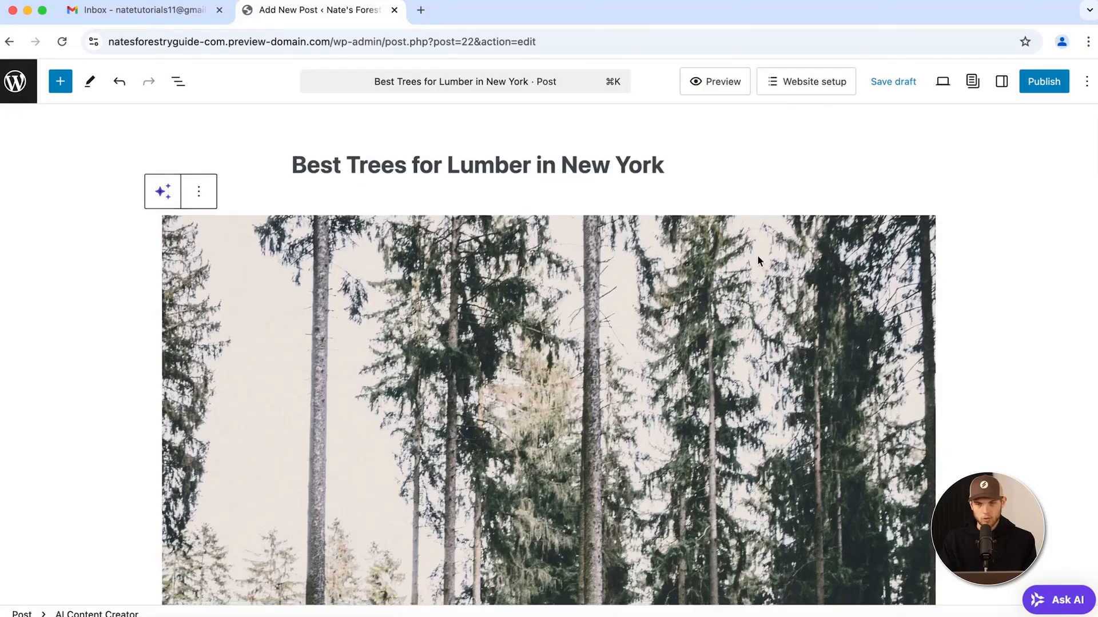
Look through the generated article's image, headings and paragraphs
scroll(757, 255, "down", 15)
scroll(757, 255, "up", 5)
scroll(756, 255, "down", 1)
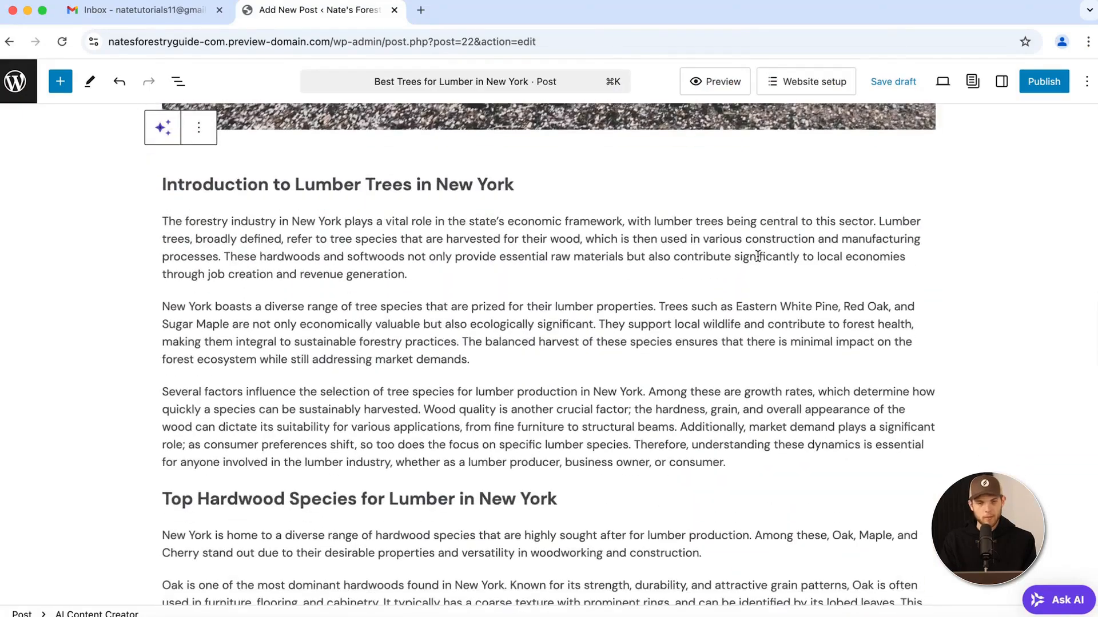
Read the generated article to its end and accept it as the content of the post
scroll(757, 256, "down", 20)
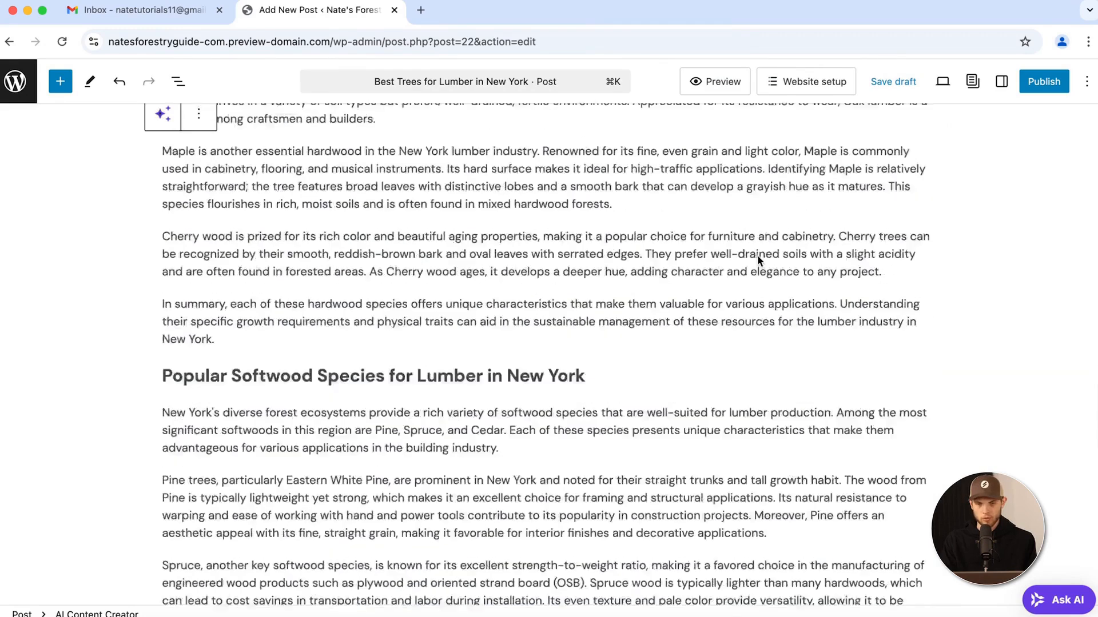
scroll(756, 256, "down", 8)
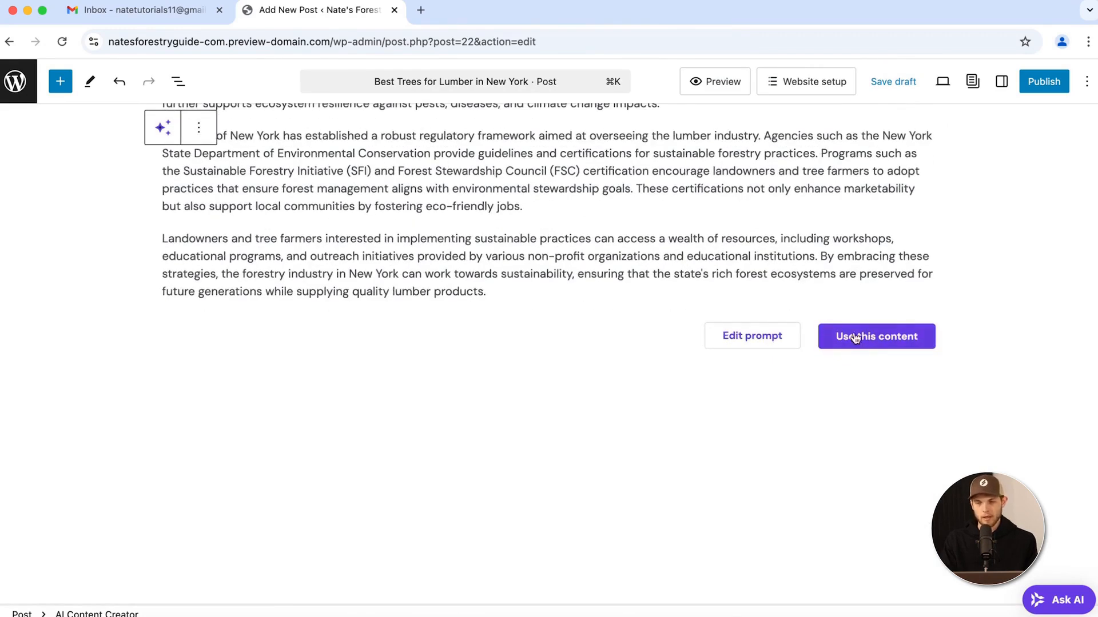
left_click(870, 343)
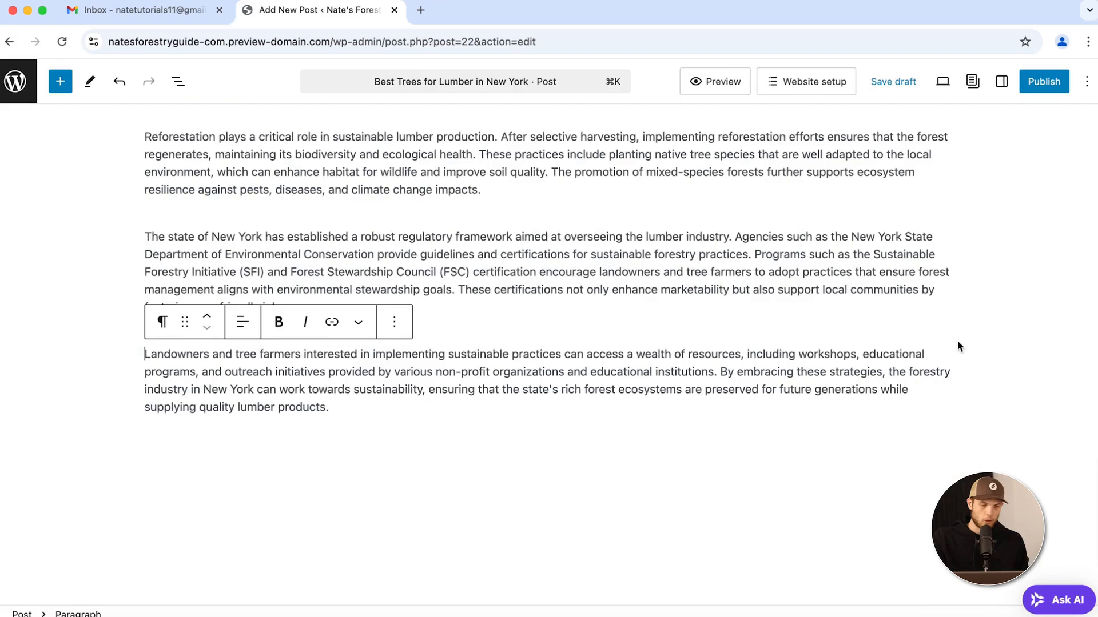
Publish the "Best Trees for Lumber in New York" post and view it on the live site
scroll(957, 341, "up", 15)
scroll(957, 341, "up", 15)
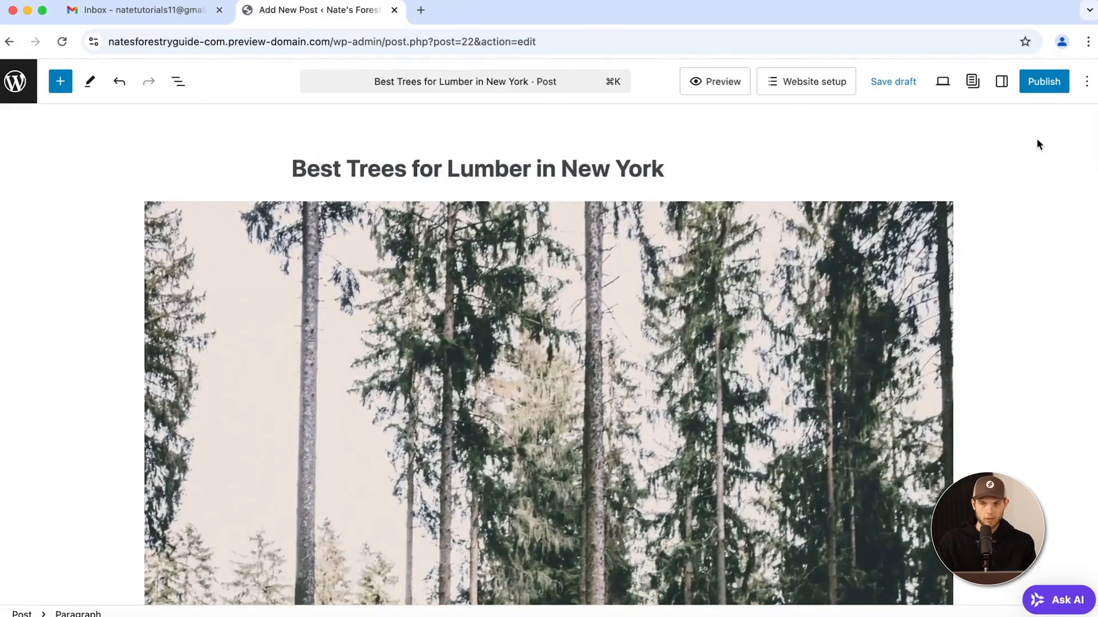
left_click(1041, 82)
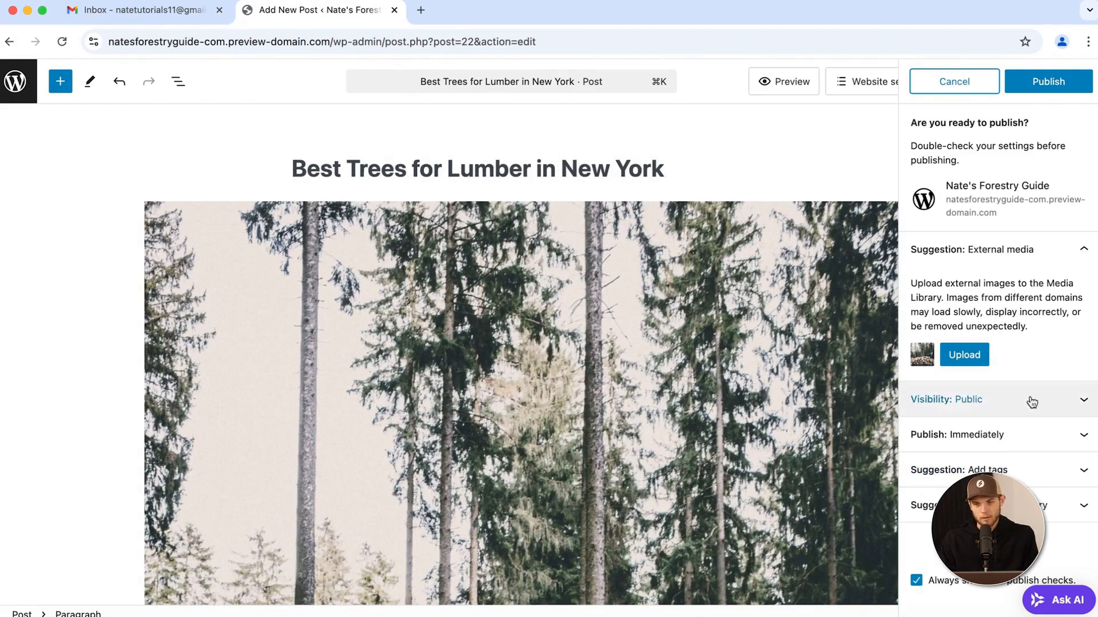
left_click(1048, 81)
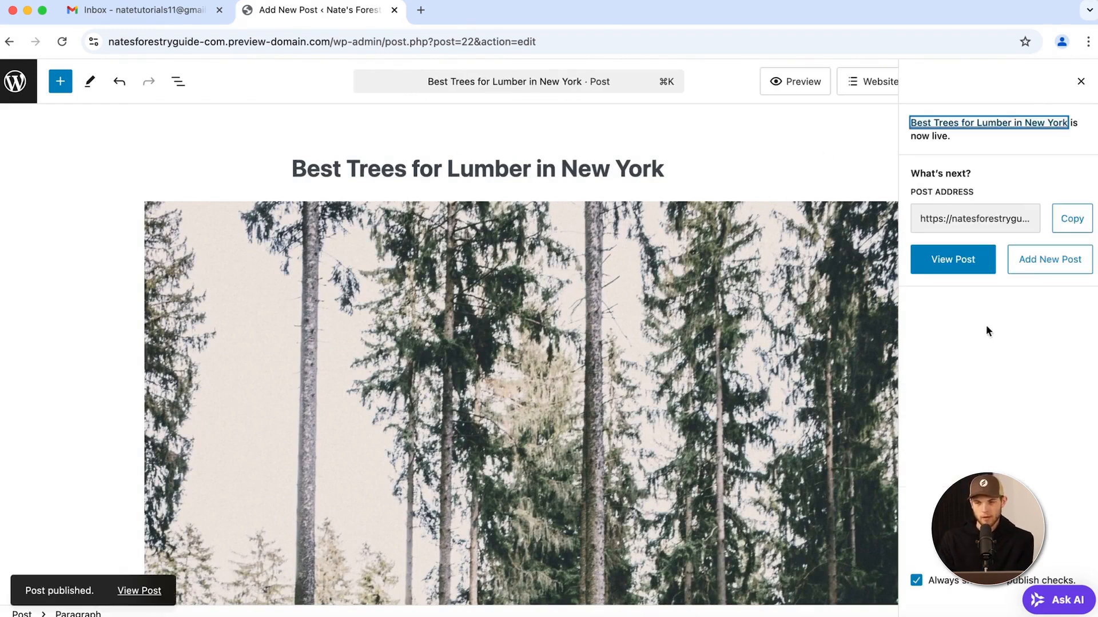
left_click(958, 259)
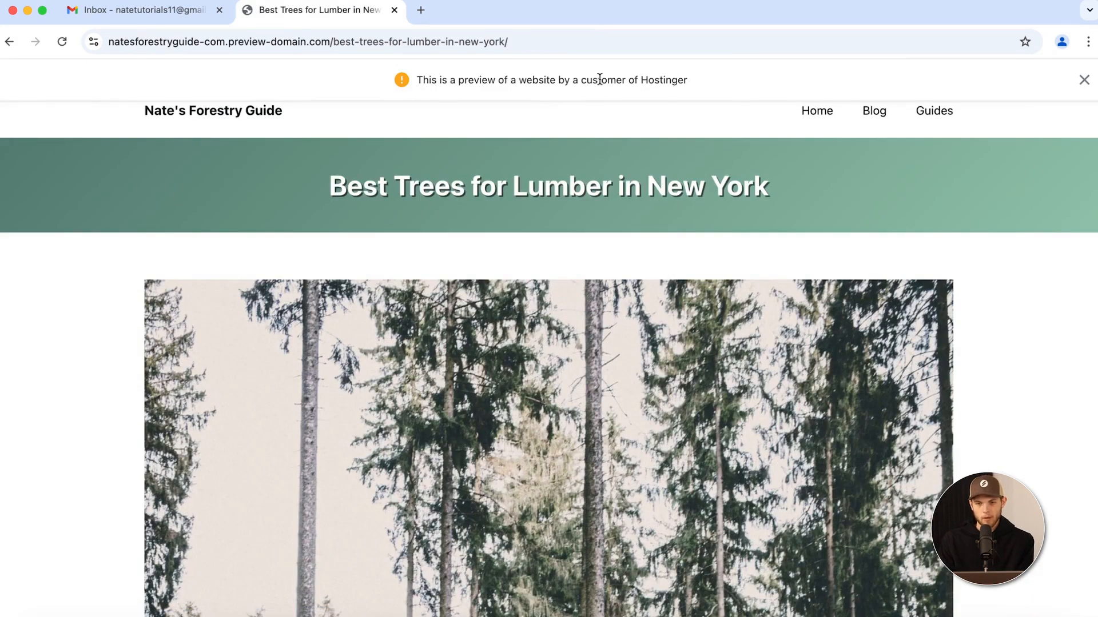
scroll(732, 299, "down", 20)
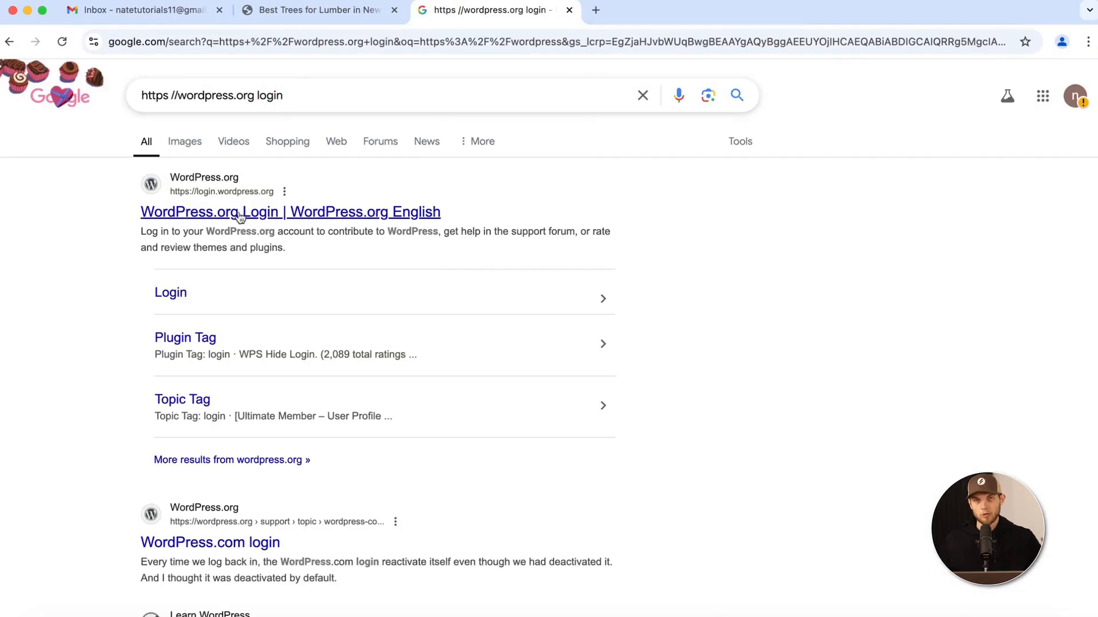
Open the WordPress.org login page from the search results and look at its username and password fields
left_click(239, 219)
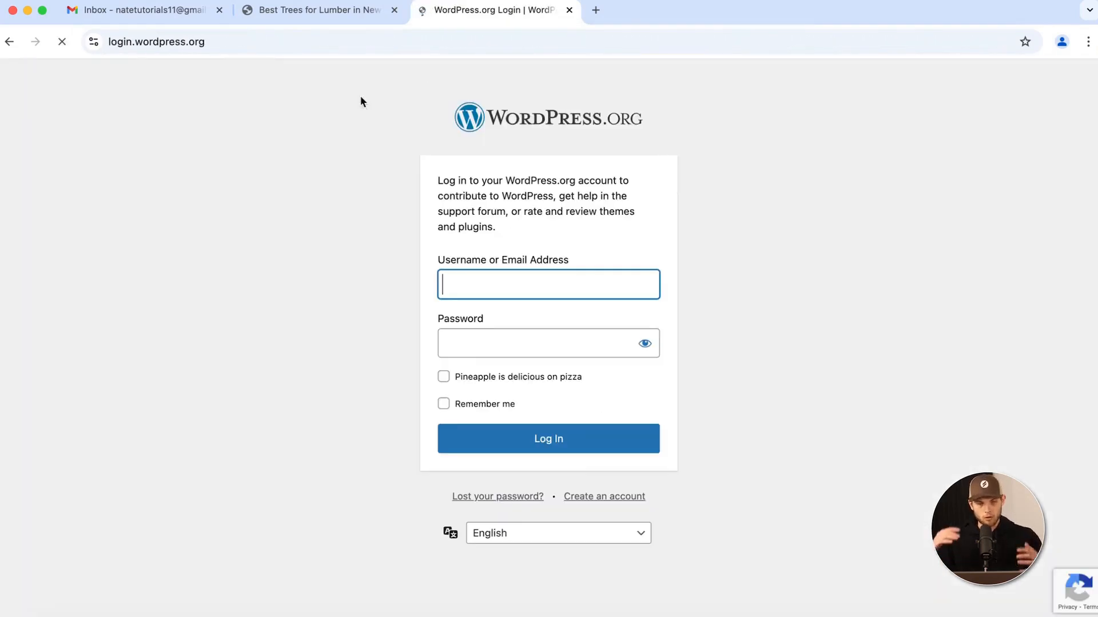
left_click(461, 277)
left_click(484, 350)
left_click(401, 240)
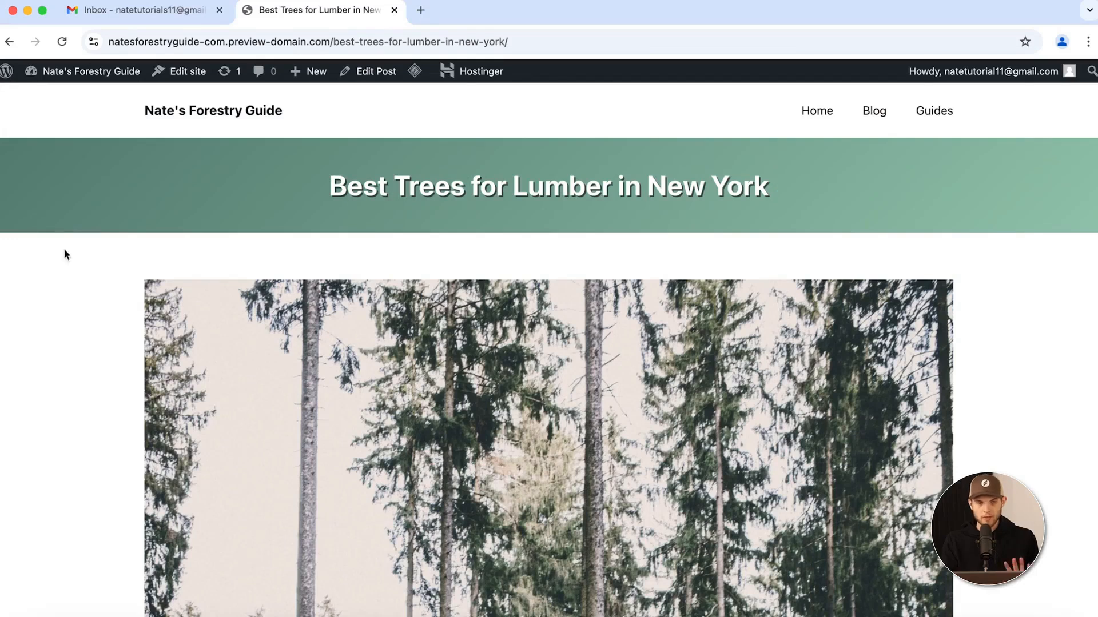
Open the WordPress dashboard of Nate's Forestry Guide and look through its Hostinger website setup page
left_click(60, 76)
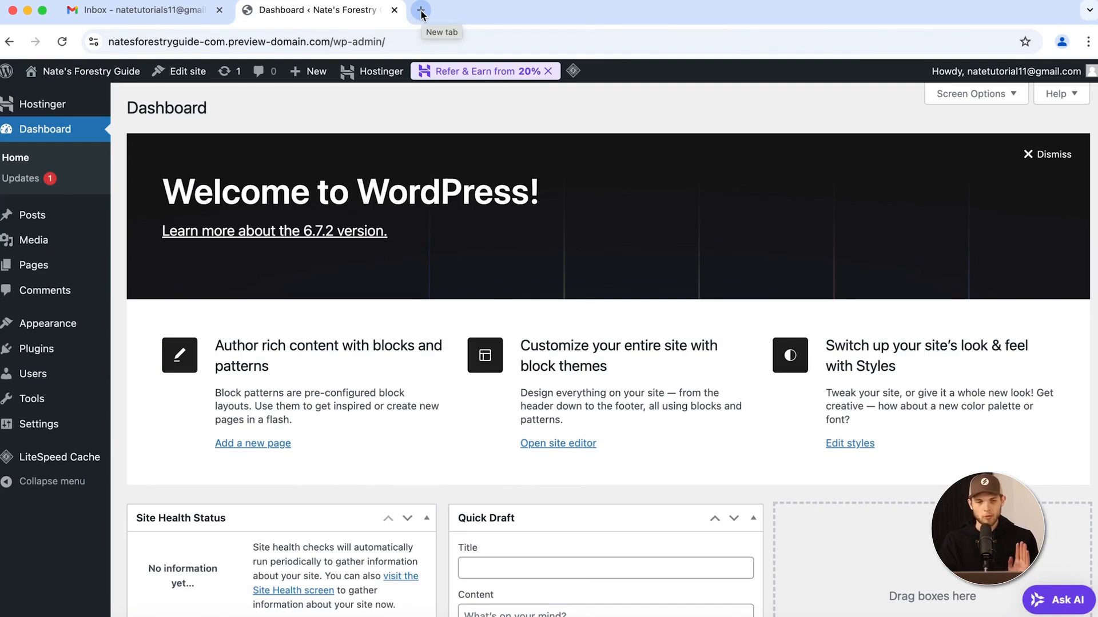
left_click(50, 106)
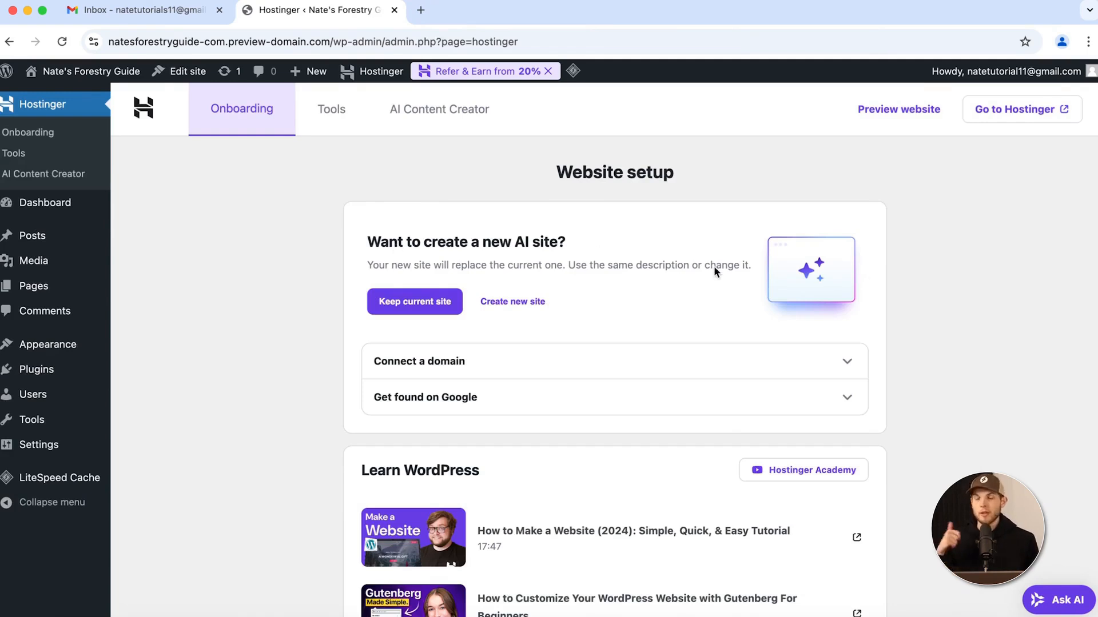
scroll(713, 266, "down", 3)
scroll(714, 268, "up", 3)
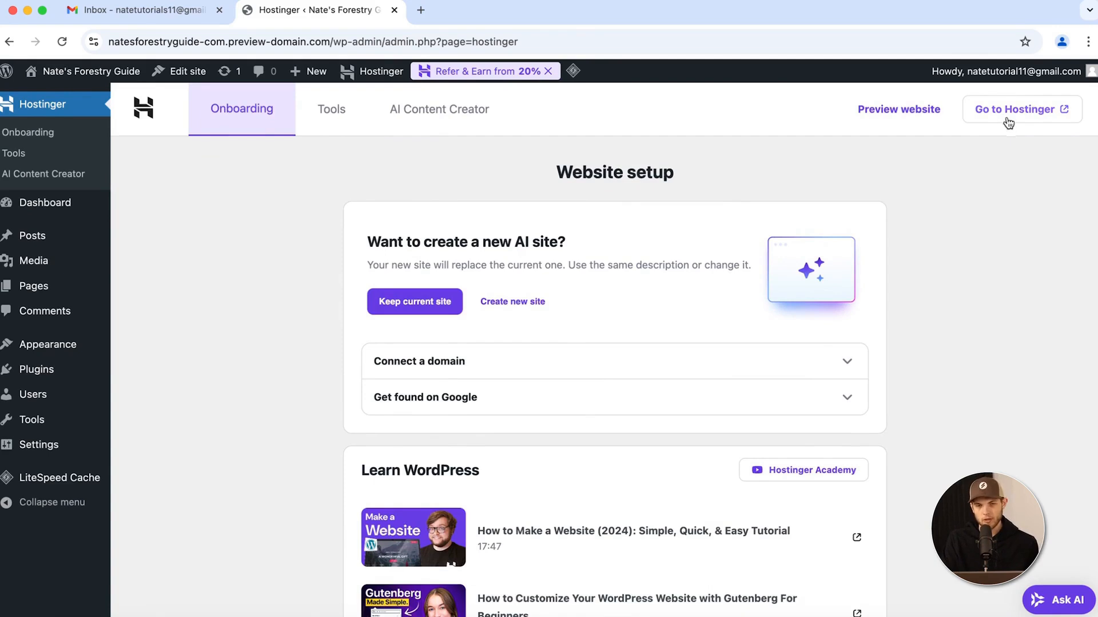
Go to the Hostinger websites list, dismiss its feature tips and show the options for adding a website to Business Web Hosting
left_click(1027, 113)
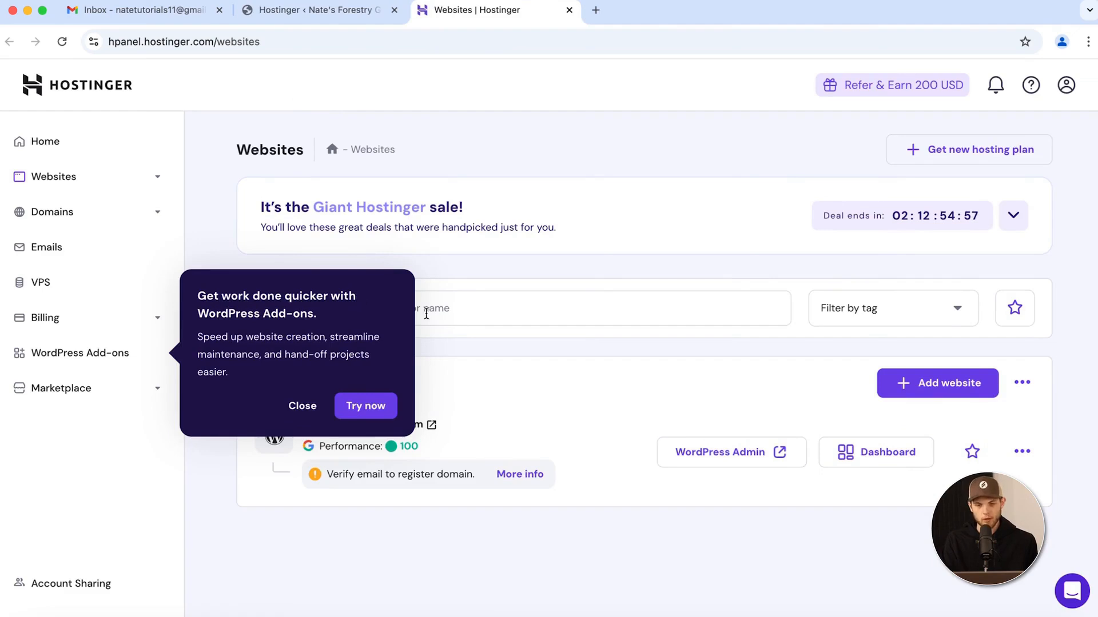
left_click(301, 405)
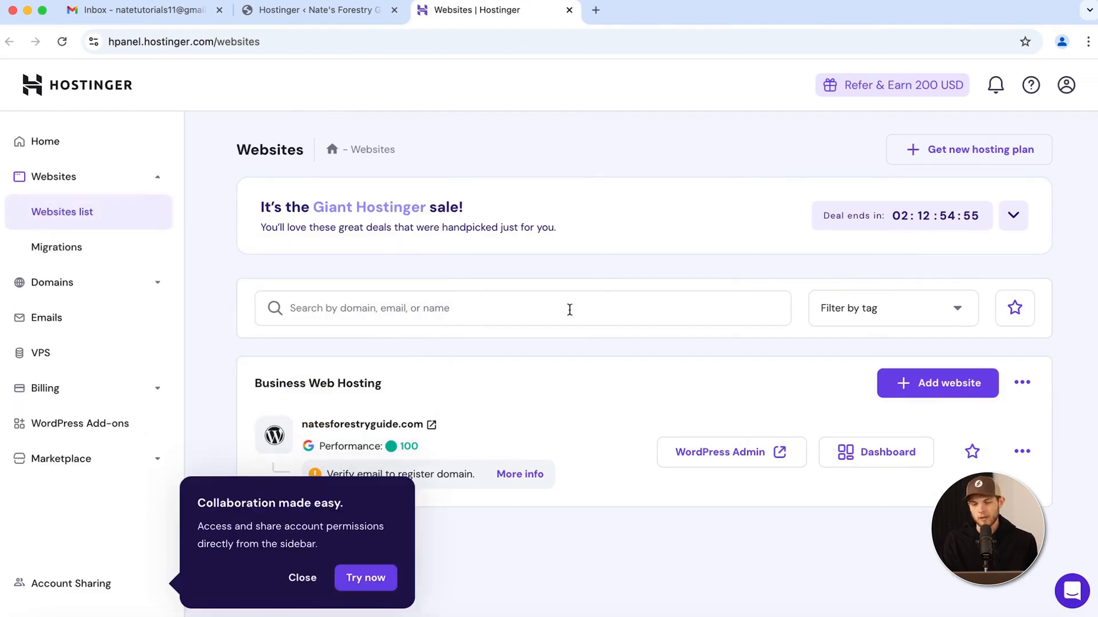
left_click(311, 580)
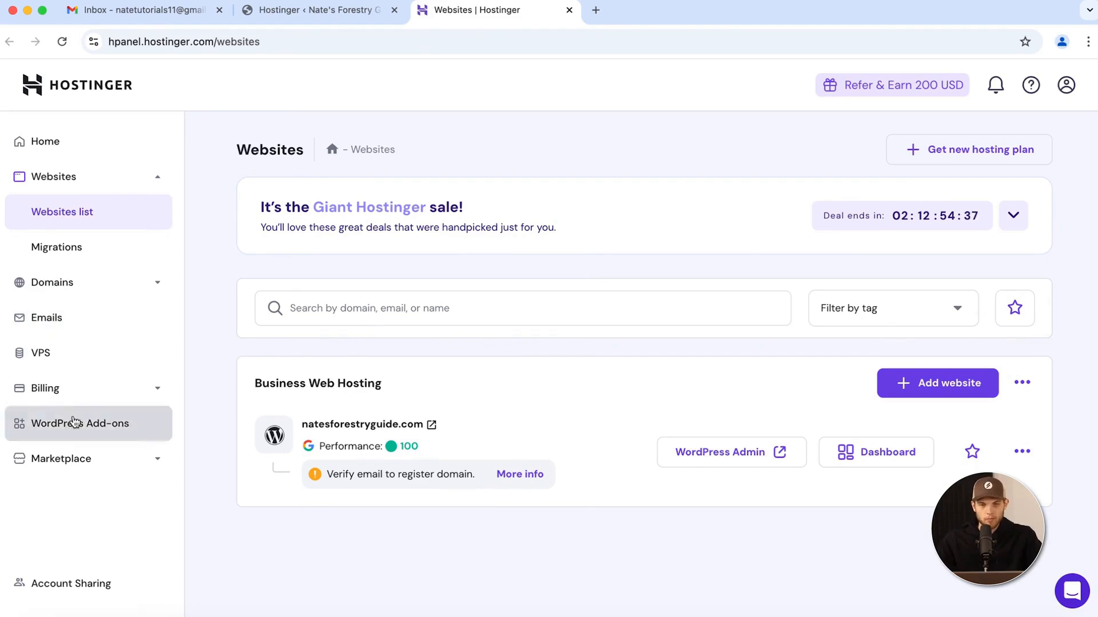
left_click(927, 390)
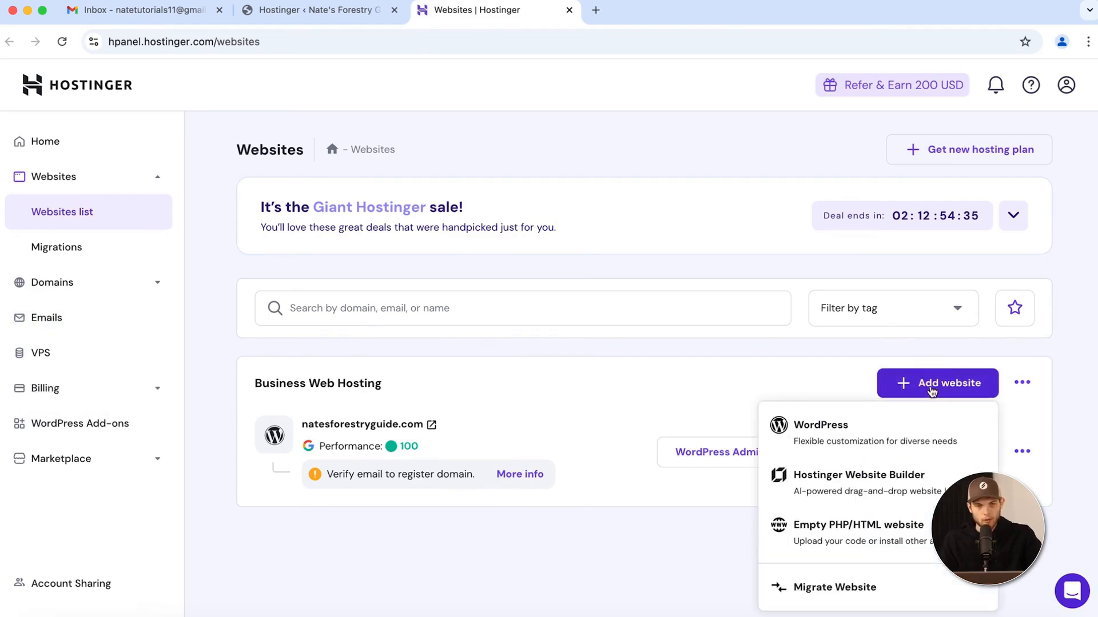